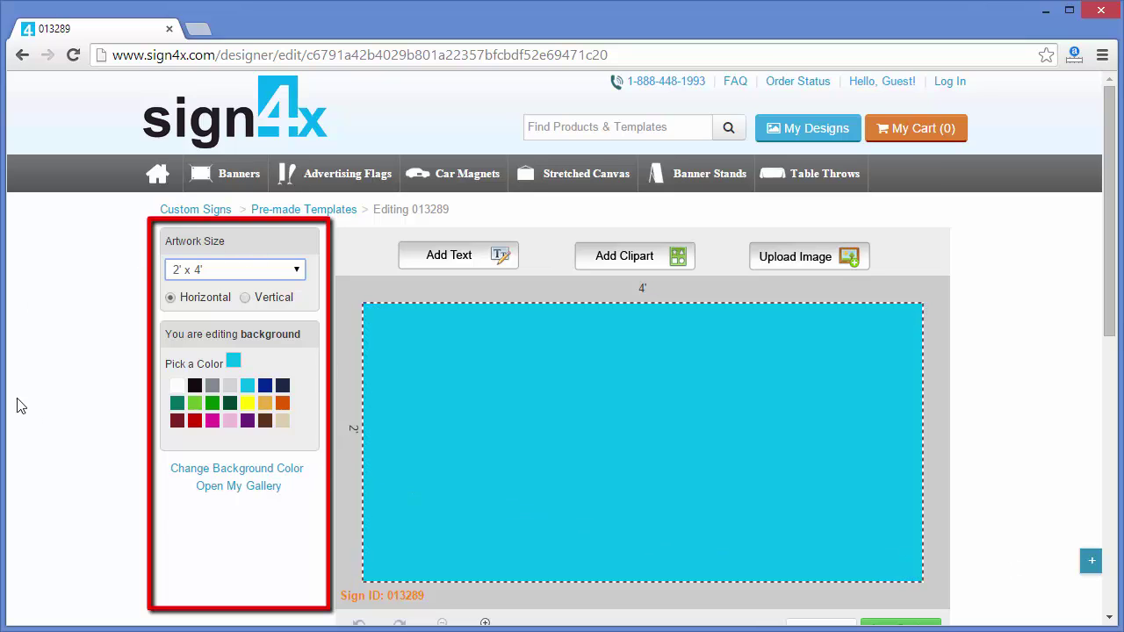
- Keep the banner at 2' x 4' horizontal, after briefly trying a vertical layout
{"action": "left_click", "coordinate": [300, 272]}
{"action": "mouse_move", "coordinate": [296, 315]}
{"action": "left_mouse_down"}
{"action": "mouse_move", "coordinate": [296, 499]}
{"action": "mouse_move", "coordinate": [304, 287]}
{"action": "left_mouse_up"}
{"action": "left_click", "coordinate": [296, 274]}
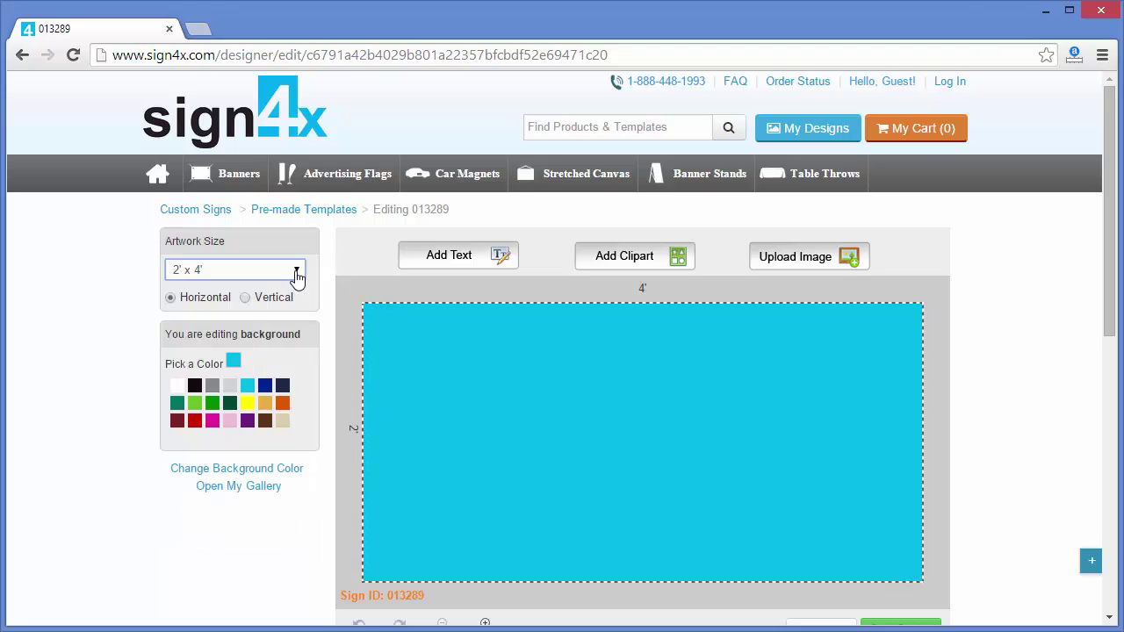
{"action": "left_click", "coordinate": [171, 297]}
{"action": "left_click", "coordinate": [245, 297]}
{"action": "left_click", "coordinate": [171, 298]}
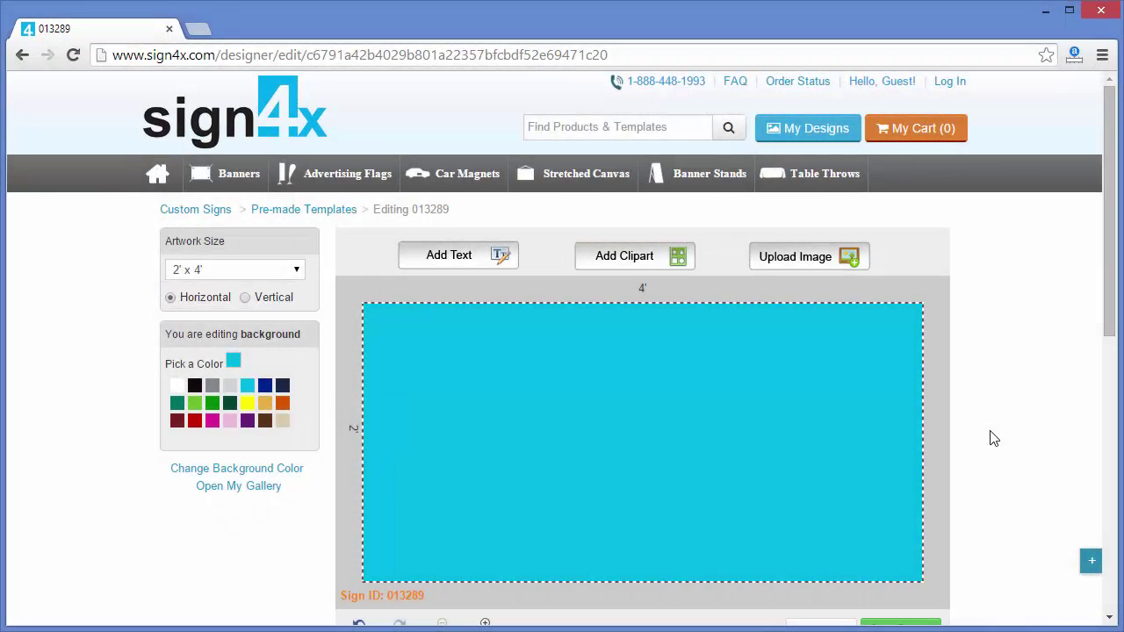
- Try grey, navy, orange and a custom teal background, then set it back to cyan
{"action": "scroll", "coordinate": [993, 438], "scroll_direction": "down", "scroll_amount": 1}
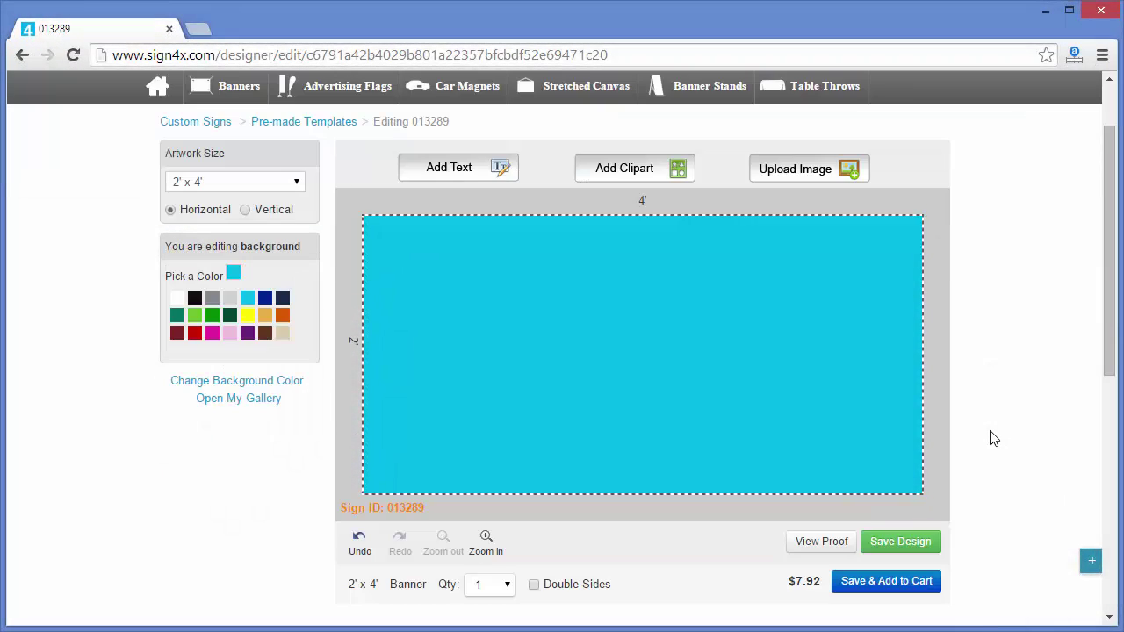
{"action": "left_click", "coordinate": [212, 296]}
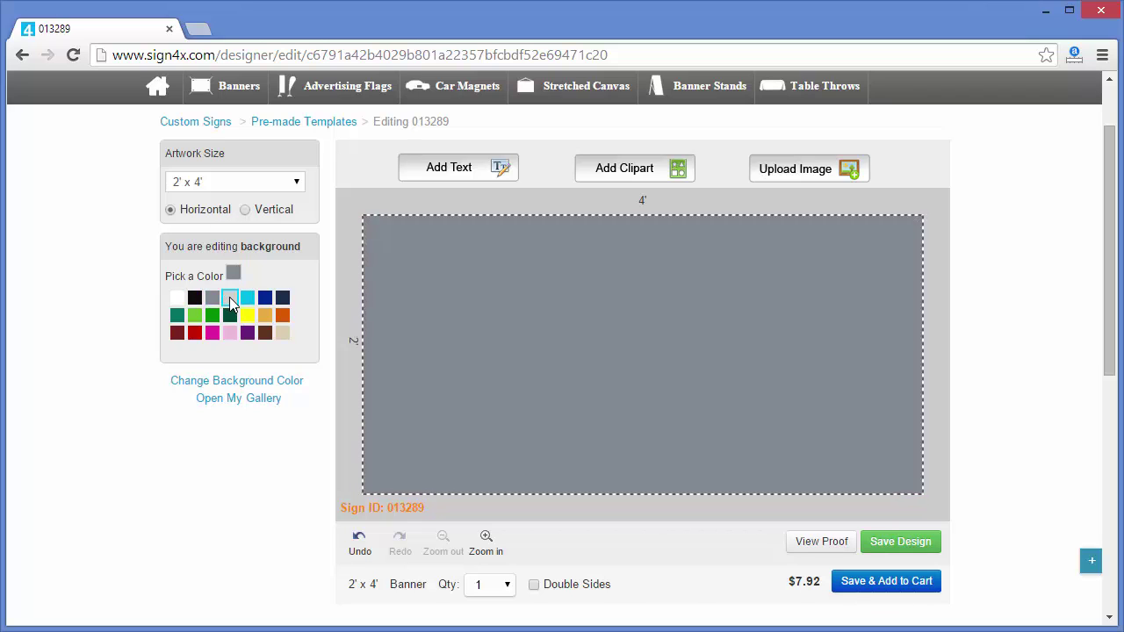
{"action": "left_click", "coordinate": [265, 297]}
{"action": "left_click", "coordinate": [277, 318]}
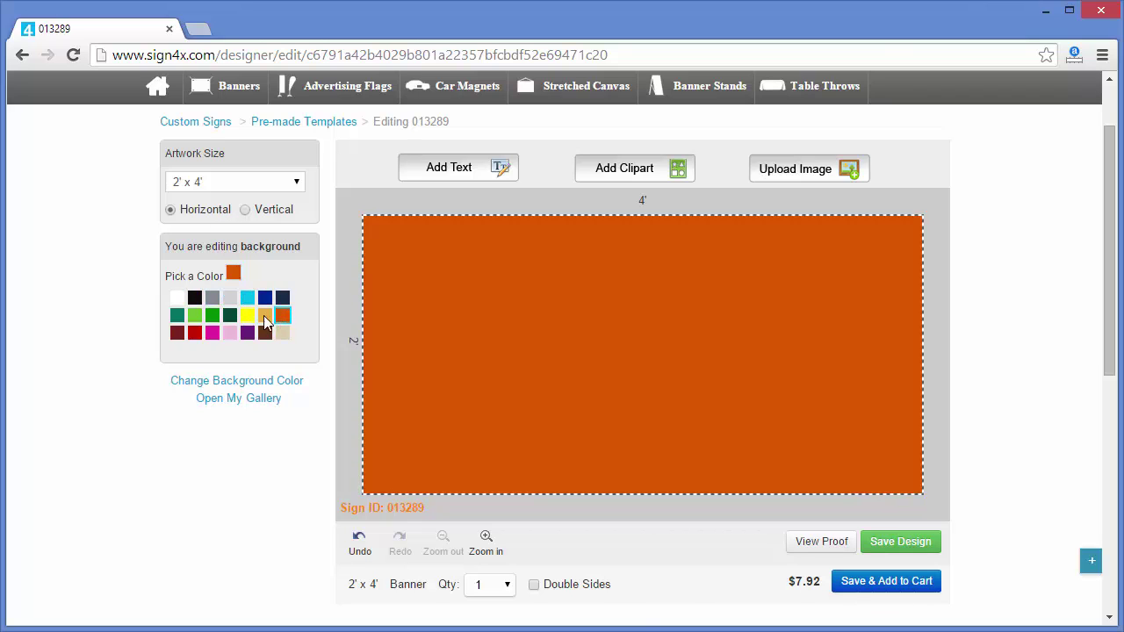
{"action": "left_click", "coordinate": [233, 274]}
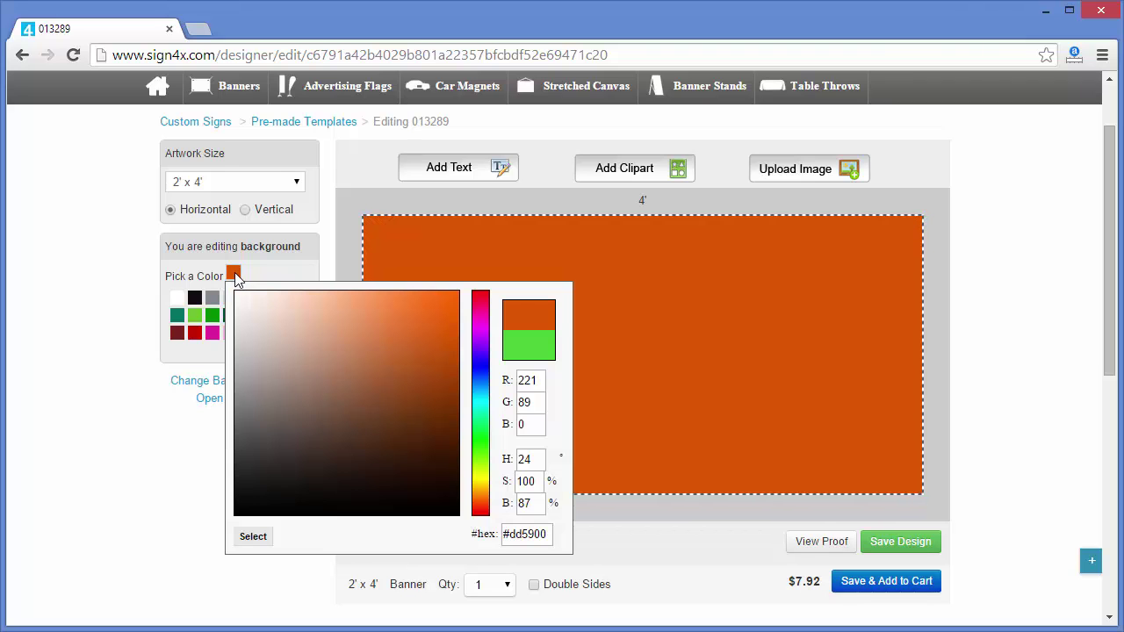
{"action": "mouse_move", "coordinate": [476, 314]}
{"action": "left_mouse_down"}
{"action": "mouse_move", "coordinate": [481, 493]}
{"action": "mouse_move", "coordinate": [480, 407]}
{"action": "left_mouse_up"}
{"action": "left_click", "coordinate": [372, 329]}
{"action": "mouse_move", "coordinate": [372, 329]}
{"action": "left_mouse_down"}
{"action": "mouse_move", "coordinate": [346, 398]}
{"action": "mouse_move", "coordinate": [340, 360]}
{"action": "mouse_move", "coordinate": [334, 386]}
{"action": "left_mouse_up"}
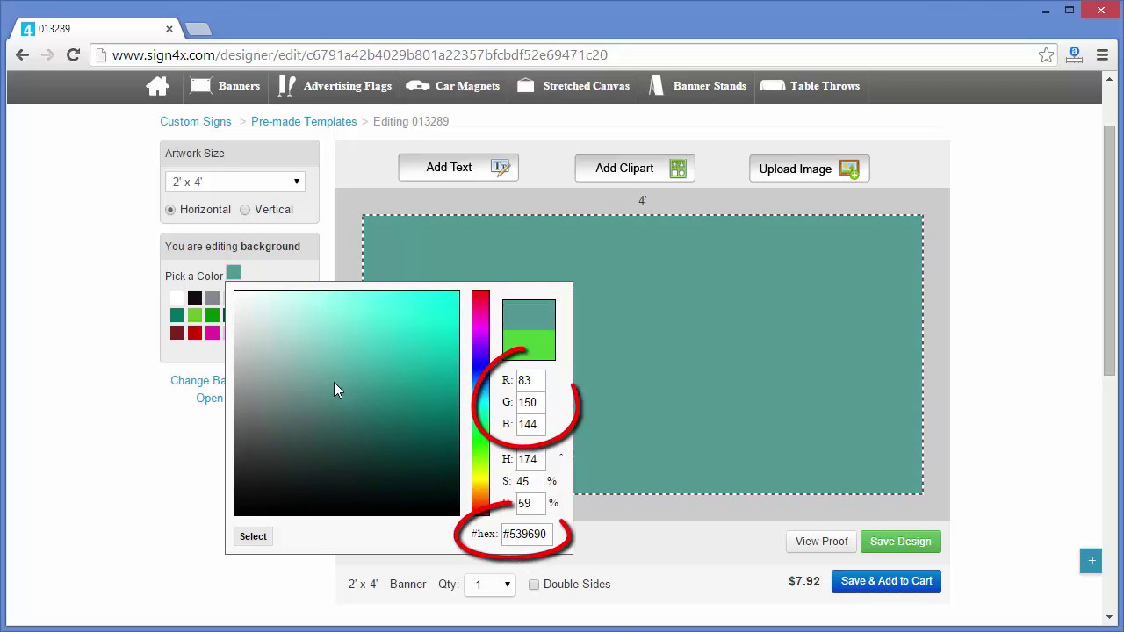
{"action": "left_click", "coordinate": [256, 535]}
{"action": "left_click", "coordinate": [246, 300]}
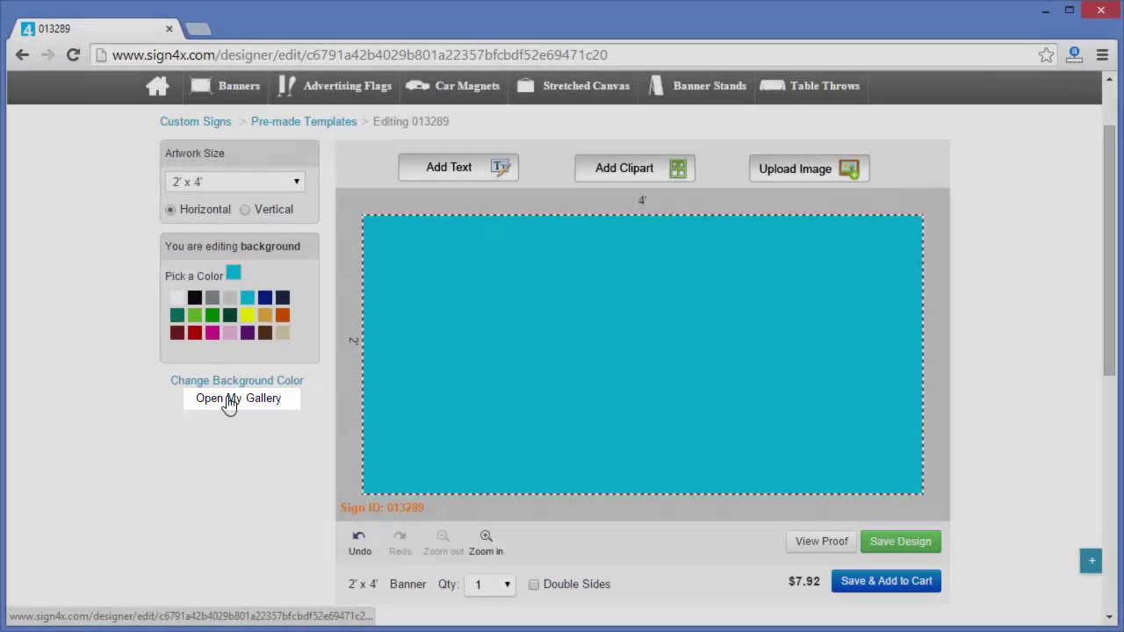
- Look at the saved designs gallery and dismiss its login prompt
{"action": "left_click", "coordinate": [229, 400]}
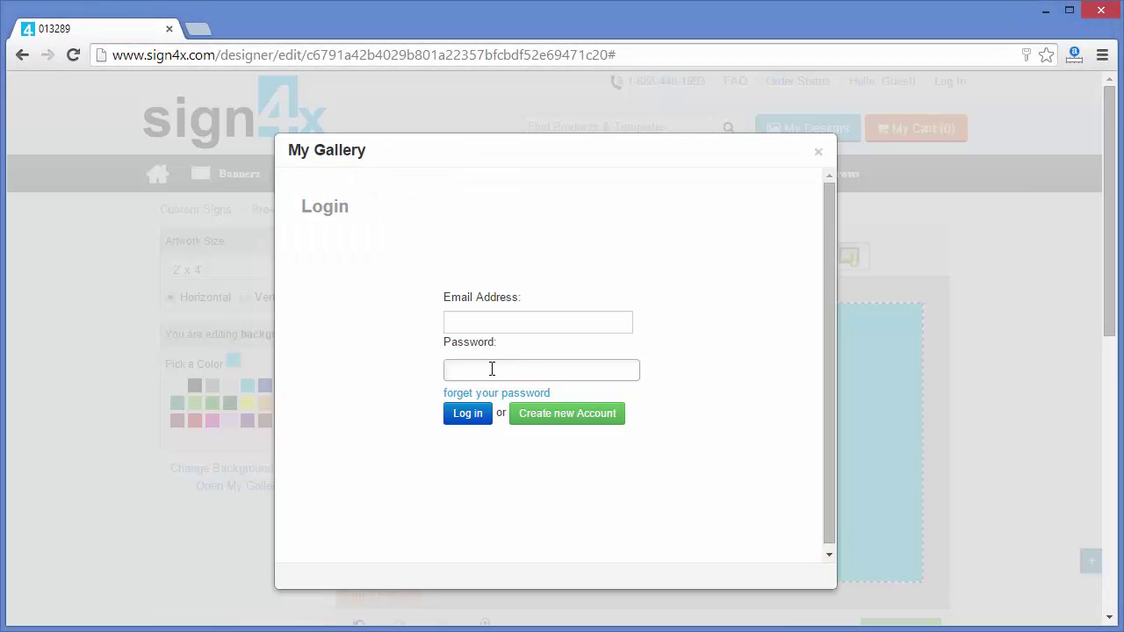
{"action": "left_click", "coordinate": [817, 158]}
{"action": "scroll", "coordinate": [463, 173], "scroll_direction": "down", "scroll_amount": 1}
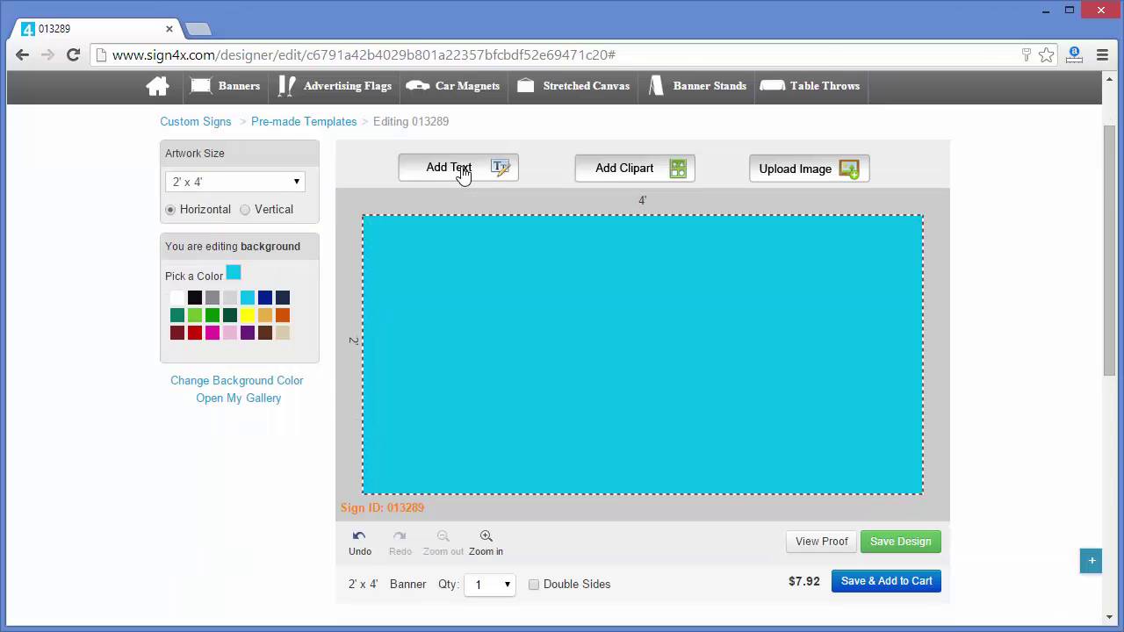
- Add the text 'Christmas Party' to the banner
{"action": "left_click", "coordinate": [463, 173]}
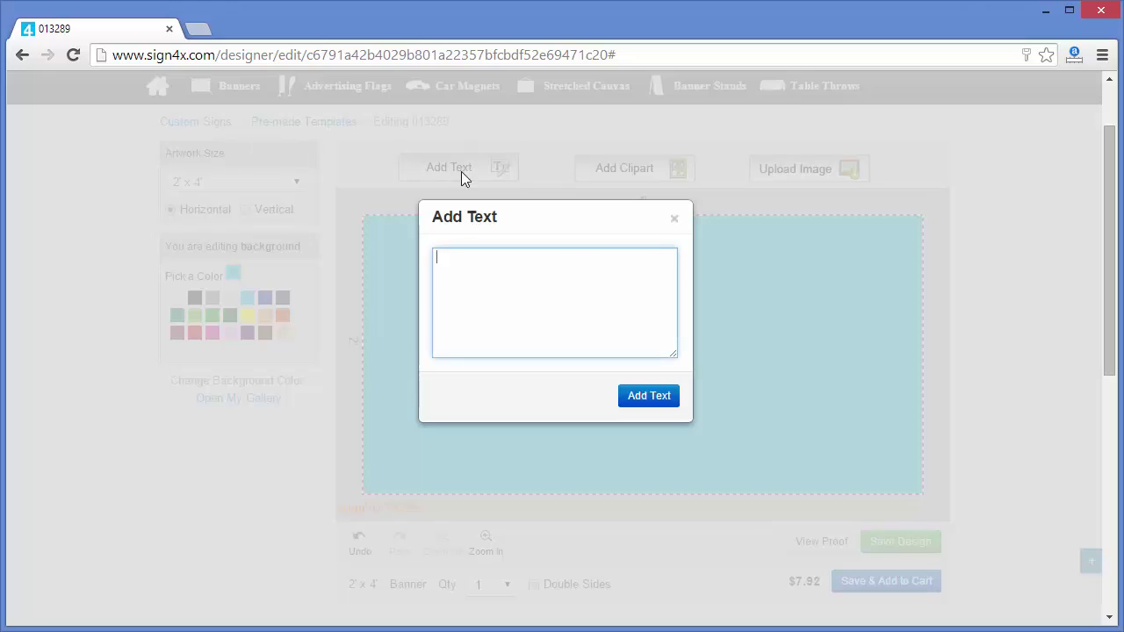
{"action": "type", "text": "Christmas Party"}
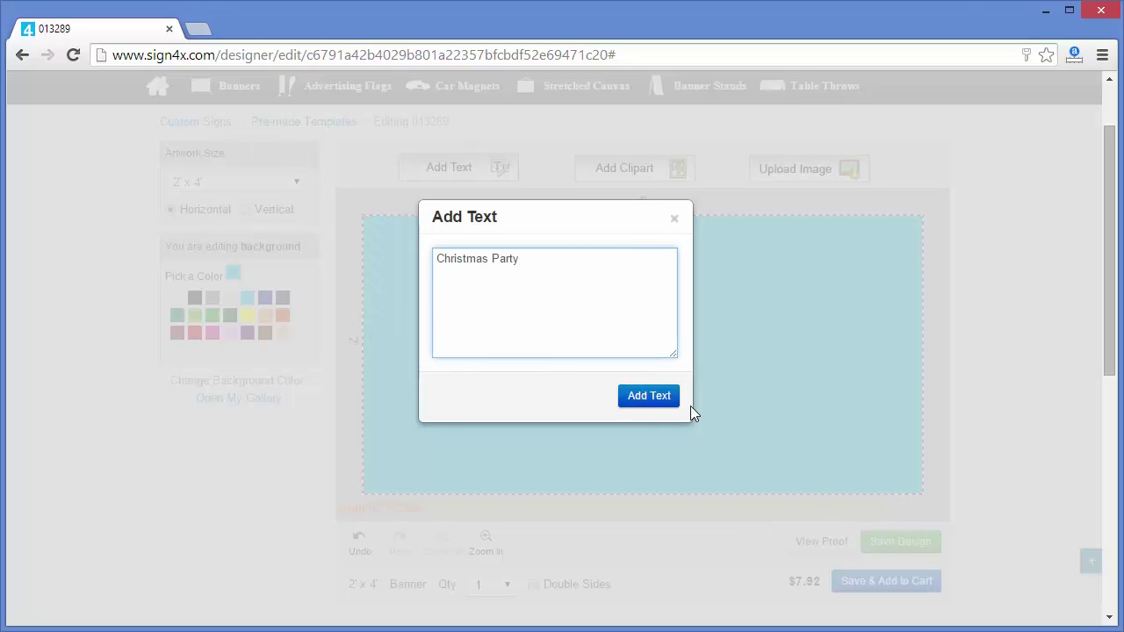
{"action": "left_click", "coordinate": [649, 397]}
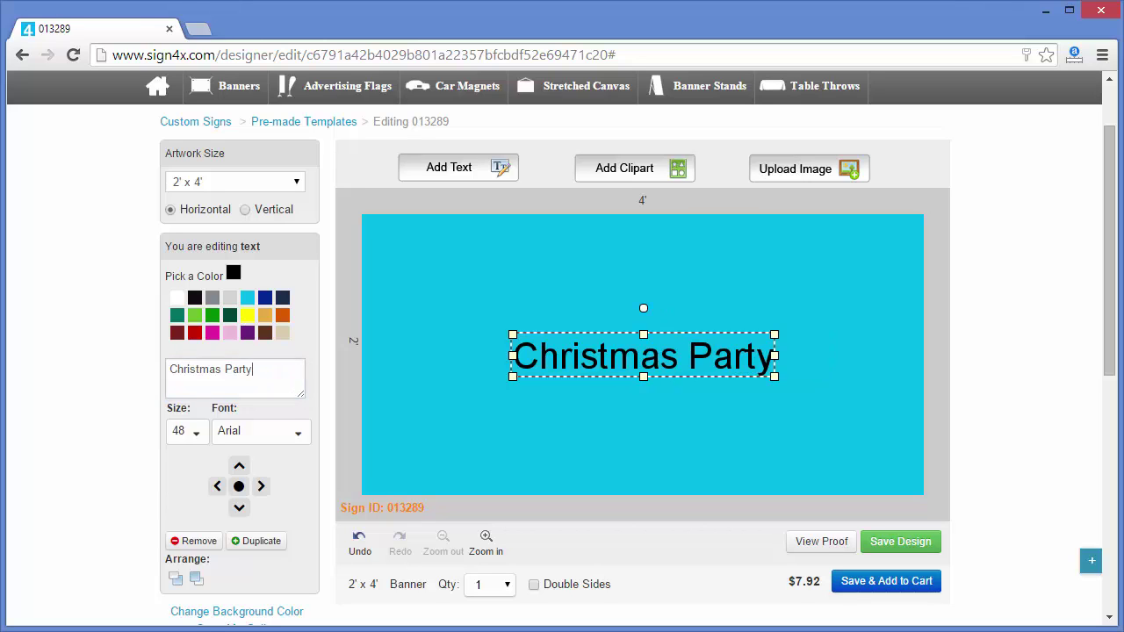
- Try text sizes 28 and 64, then resize the 'Christmas Party' text to 48
{"action": "left_click", "coordinate": [198, 439]}
{"action": "scroll", "coordinate": [185, 545], "scroll_direction": "down", "scroll_amount": 3}
{"action": "scroll", "coordinate": [184, 554], "scroll_direction": "down", "scroll_amount": 1}
{"action": "left_click", "coordinate": [182, 559]}
{"action": "left_click", "coordinate": [200, 443]}
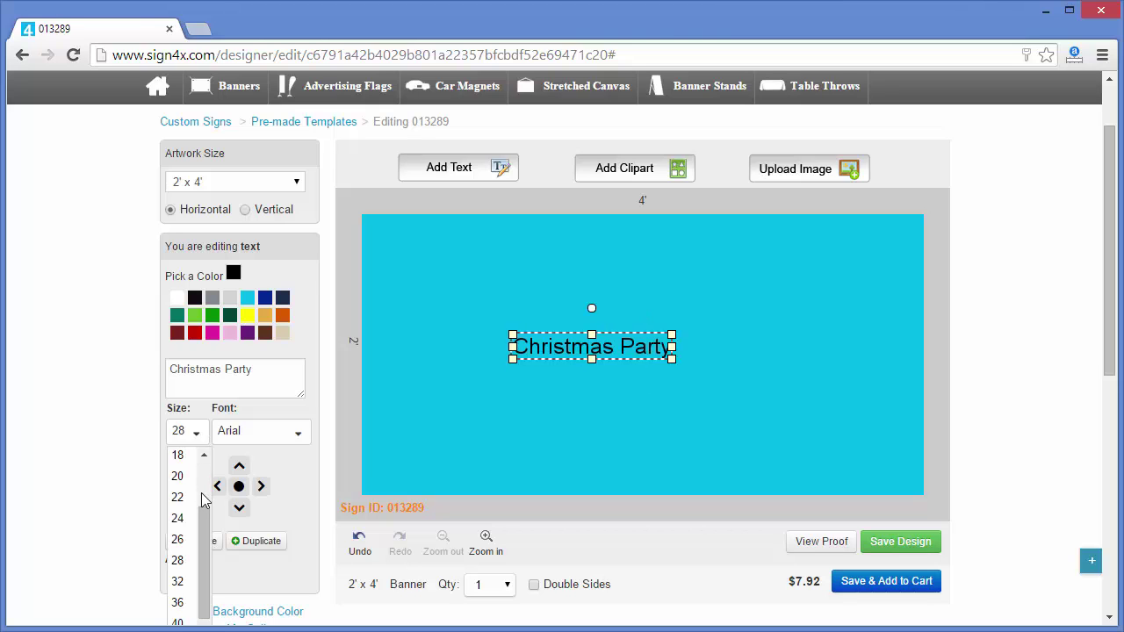
{"action": "scroll", "coordinate": [189, 584], "scroll_direction": "down", "scroll_amount": 3}
{"action": "left_click", "coordinate": [187, 601]}
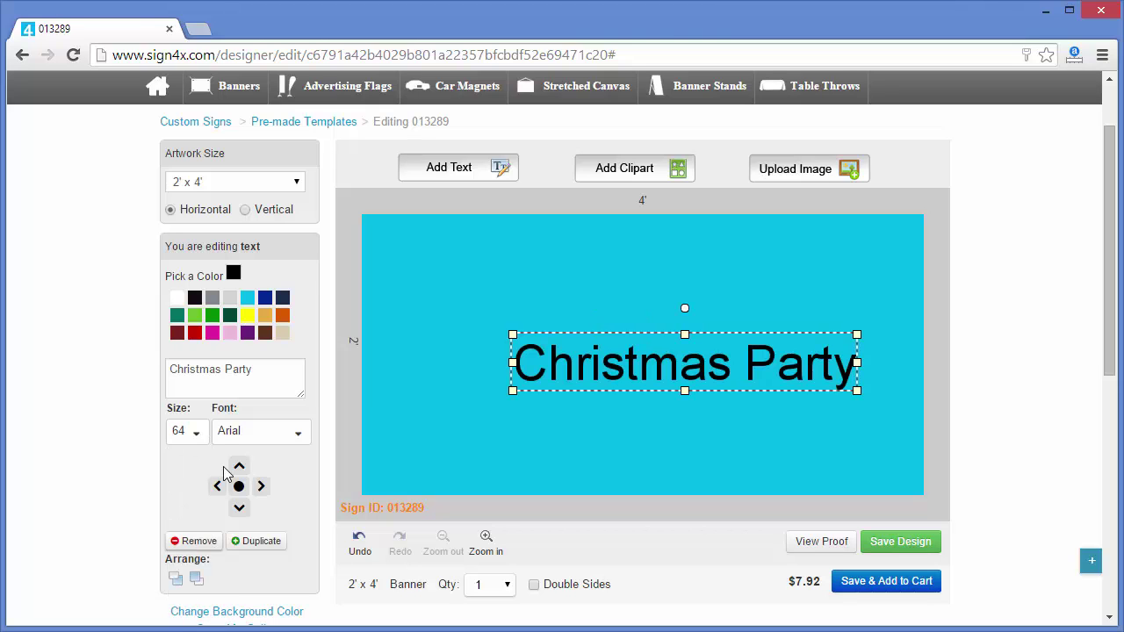
{"action": "left_click_drag", "start_coordinate": [858, 391], "coordinate": [758, 384]}
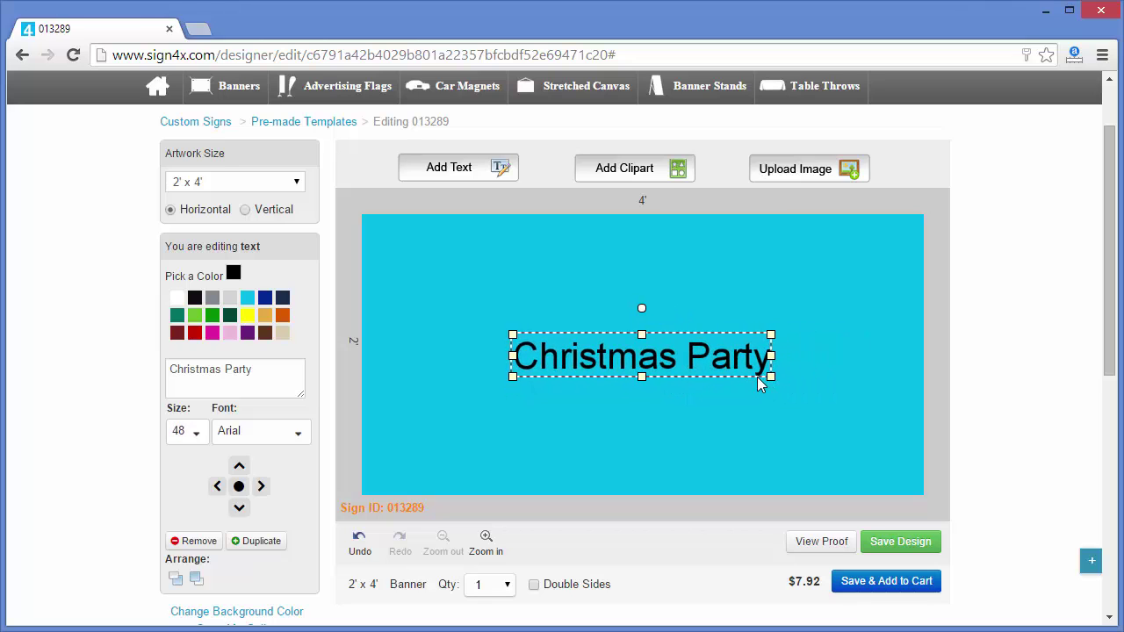
{"action": "left_click_drag", "start_coordinate": [756, 375], "coordinate": [756, 376]}
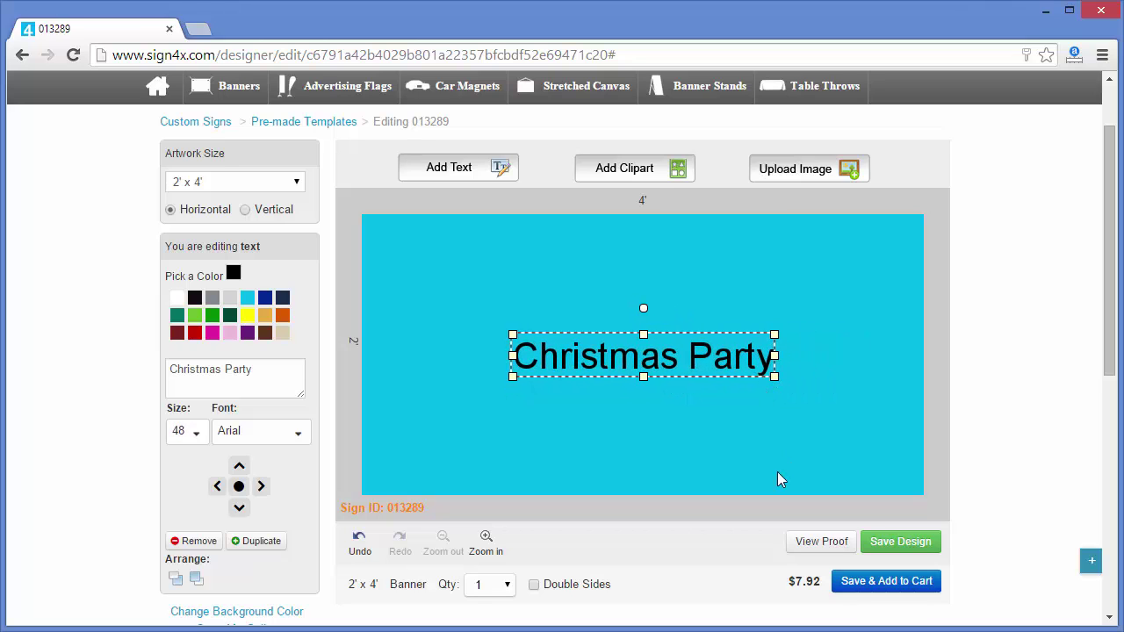
- Change the text font to the heavy slab-serif ChunkFive Ex
{"action": "left_click", "coordinate": [299, 439]}
{"action": "left_click_drag", "start_coordinate": [416, 474], "coordinate": [416, 549]}
{"action": "left_click", "coordinate": [335, 478]}
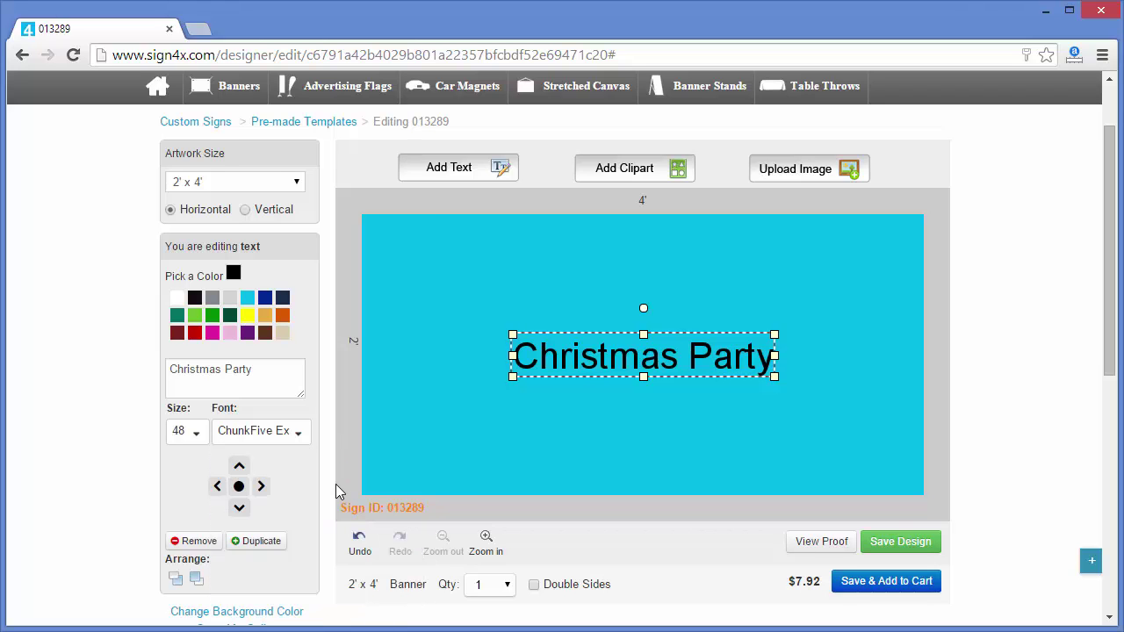
- Nudge the text up, left, down and right, then centre it horizontally
{"action": "left_click", "coordinate": [240, 469]}
{"action": "left_click", "coordinate": [239, 470]}
{"action": "left_click", "coordinate": [218, 488]}
{"action": "left_click", "coordinate": [218, 488]}
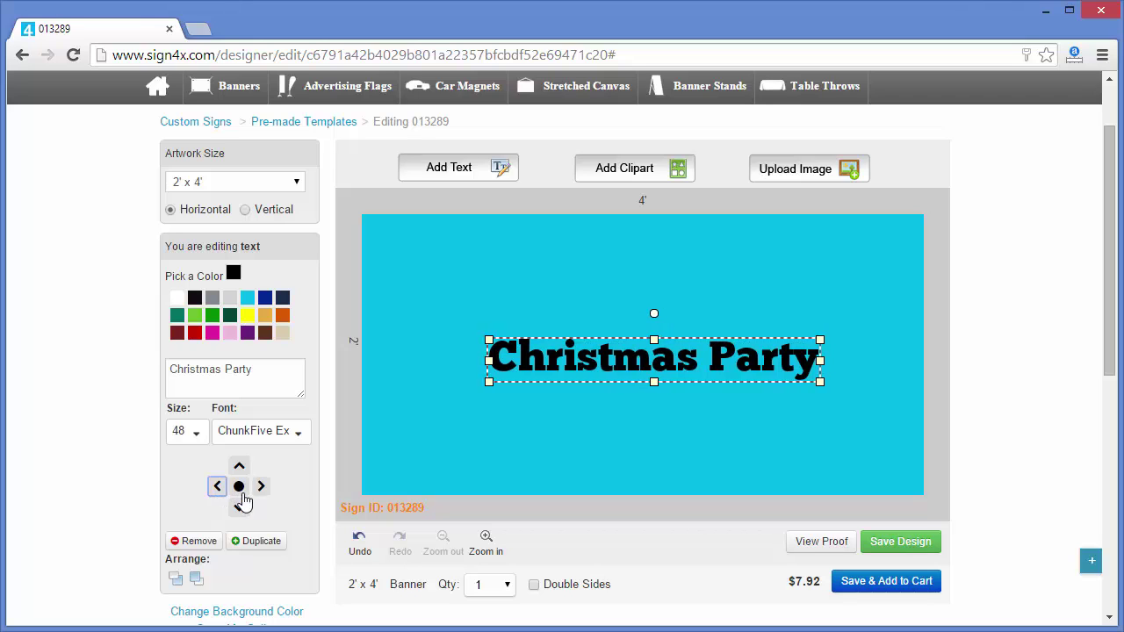
{"action": "left_click", "coordinate": [240, 511]}
{"action": "left_click", "coordinate": [239, 511]}
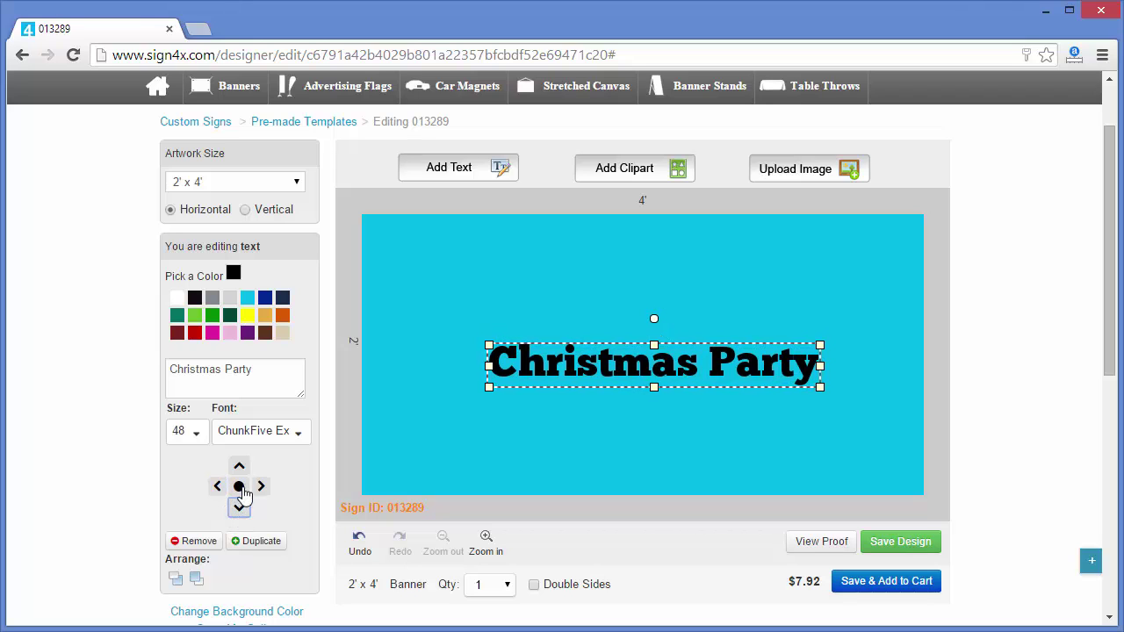
{"action": "left_click", "coordinate": [260, 486]}
{"action": "left_click", "coordinate": [239, 487]}
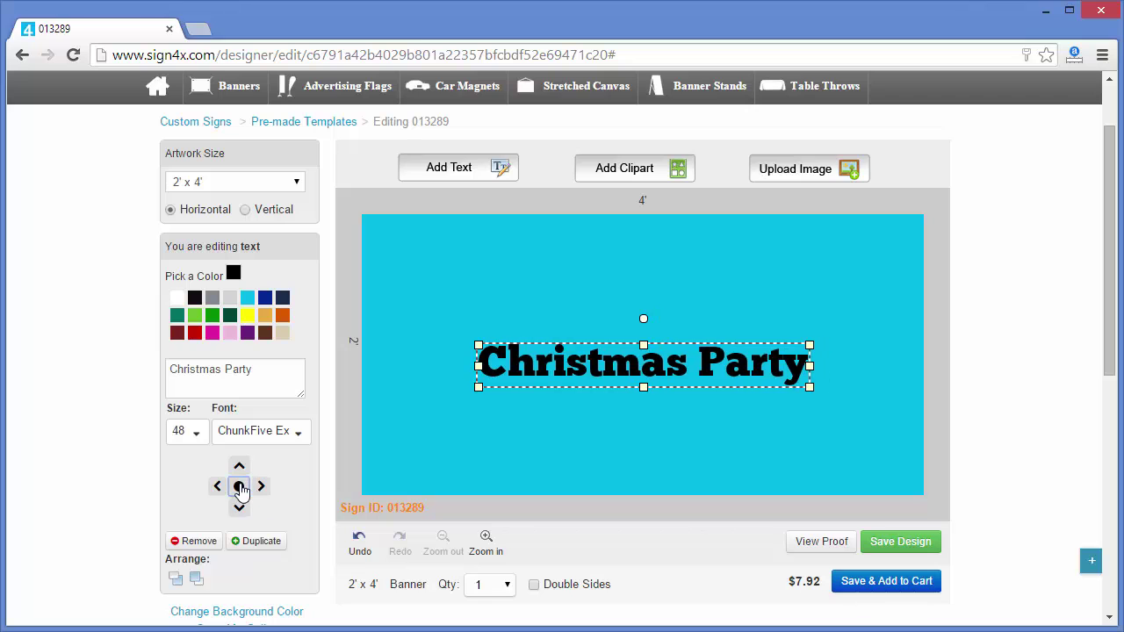
- Move the text into the upper banner, slightly right of centre, and duplicate it
{"action": "mouse_move", "coordinate": [697, 360]}
{"action": "left_mouse_down"}
{"action": "mouse_move", "coordinate": [634, 313]}
{"action": "mouse_move", "coordinate": [650, 311]}
{"action": "left_mouse_up"}
{"action": "left_click_drag", "start_coordinate": [762, 380], "coordinate": [757, 399]}
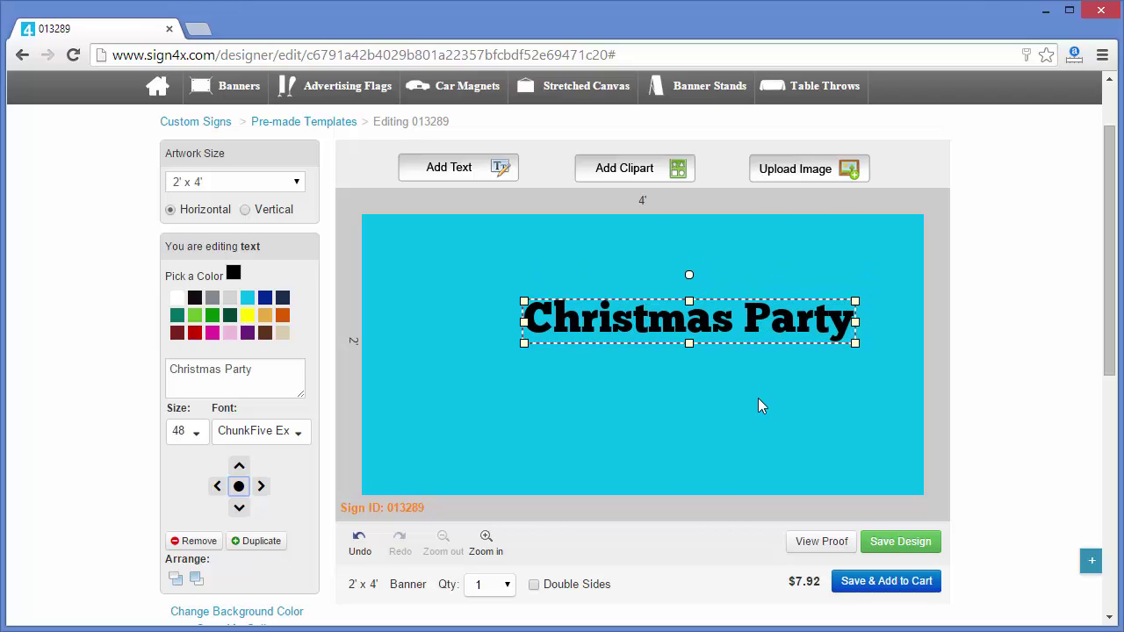
{"action": "left_click", "coordinate": [257, 541]}
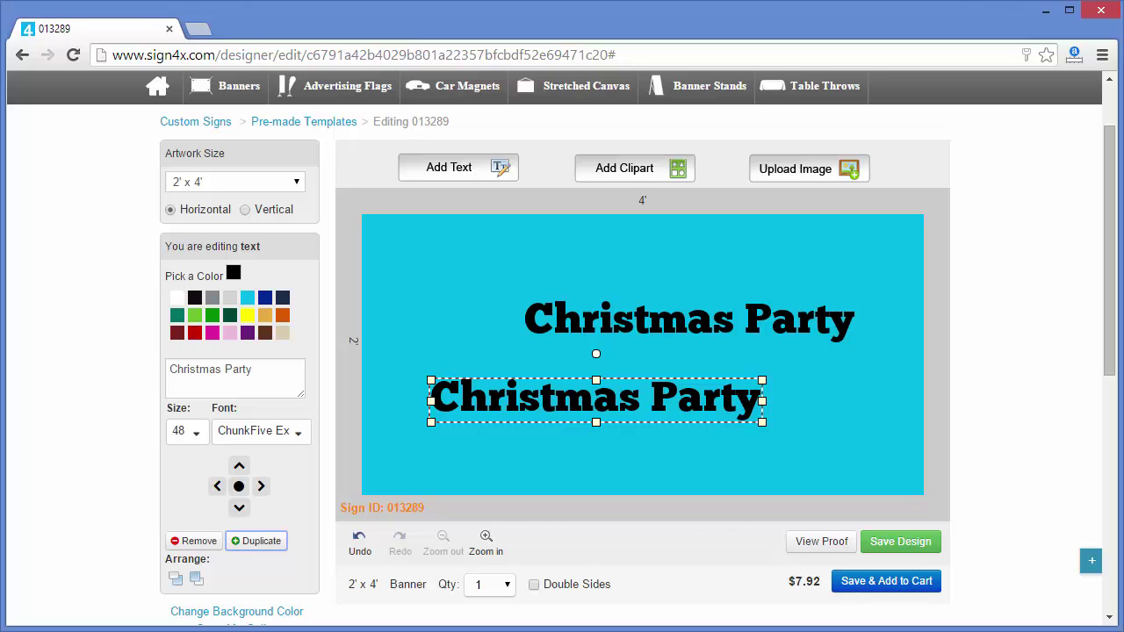
- Replace the copy with a fresh duplicate placed beneath the original line
{"action": "left_click", "coordinate": [197, 542]}
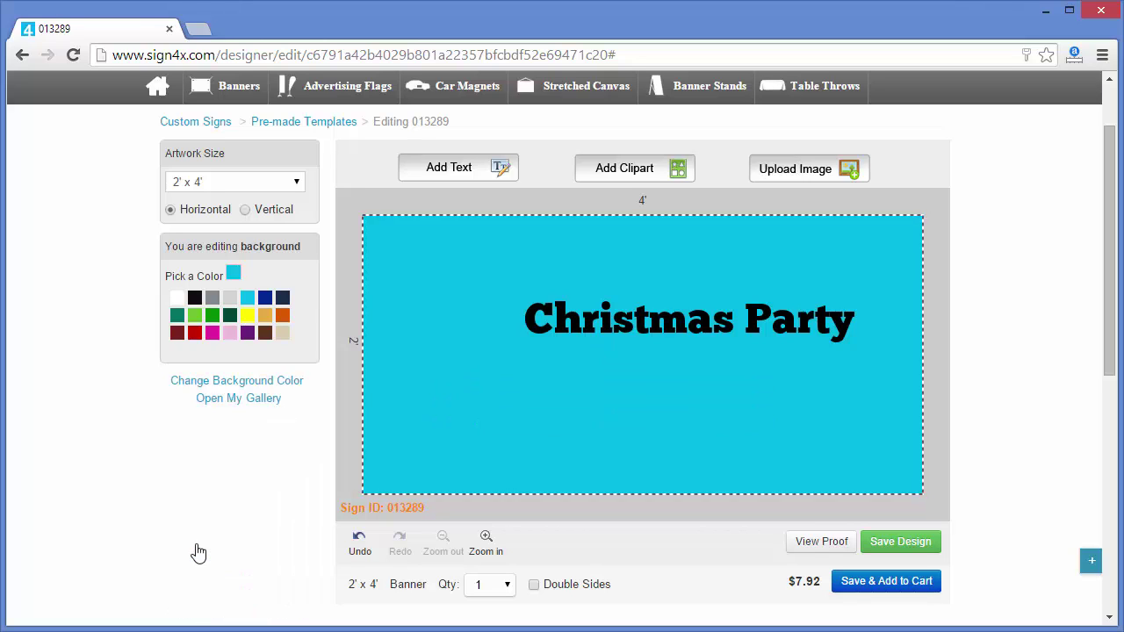
{"action": "left_click", "coordinate": [674, 324]}
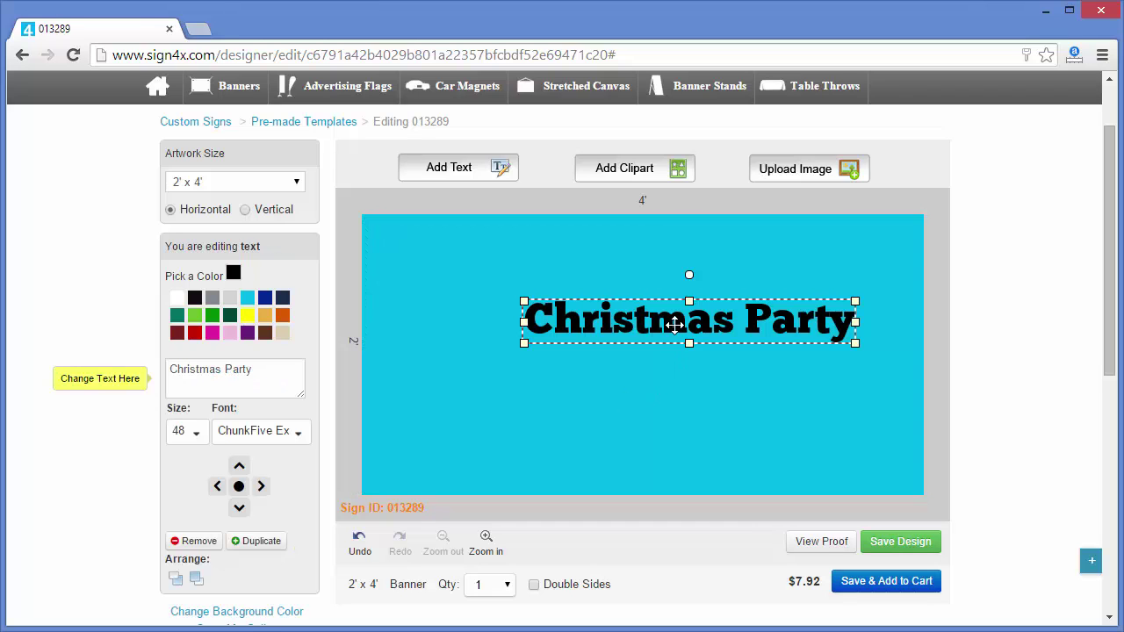
{"action": "left_click", "coordinate": [277, 547]}
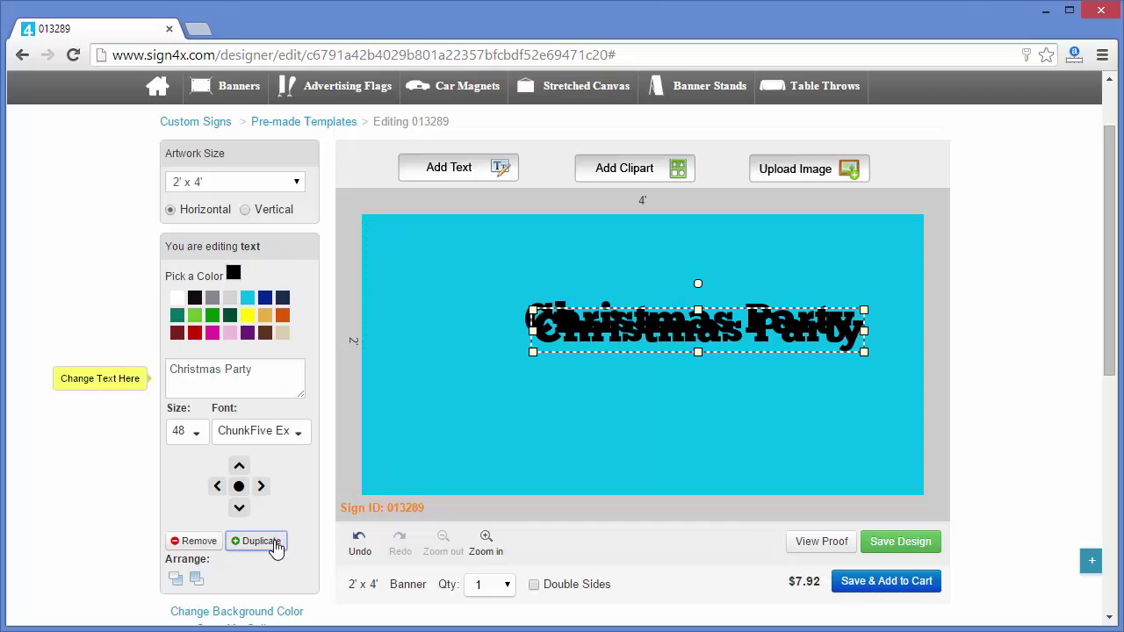
{"action": "left_click_drag", "start_coordinate": [742, 329], "coordinate": [694, 423]}
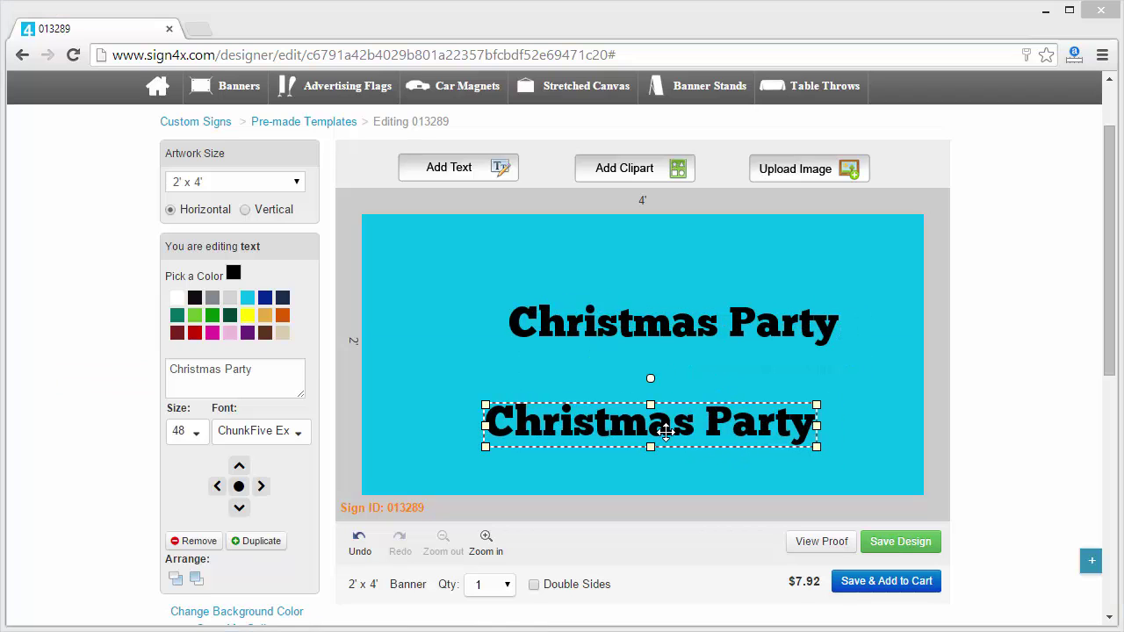
{"action": "left_click_drag", "start_coordinate": [666, 430], "coordinate": [663, 413]}
{"action": "left_click_drag", "start_coordinate": [657, 326], "coordinate": [683, 324]}
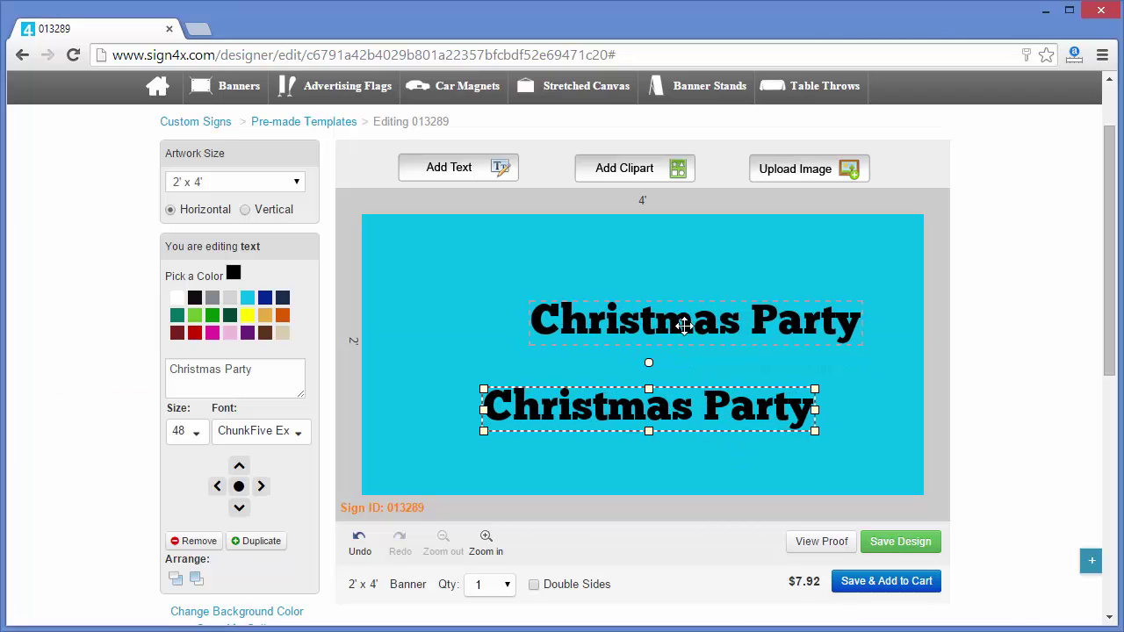
- Select both text lines together and shift them slightly down and left
{"action": "left_click", "coordinate": [684, 325]}
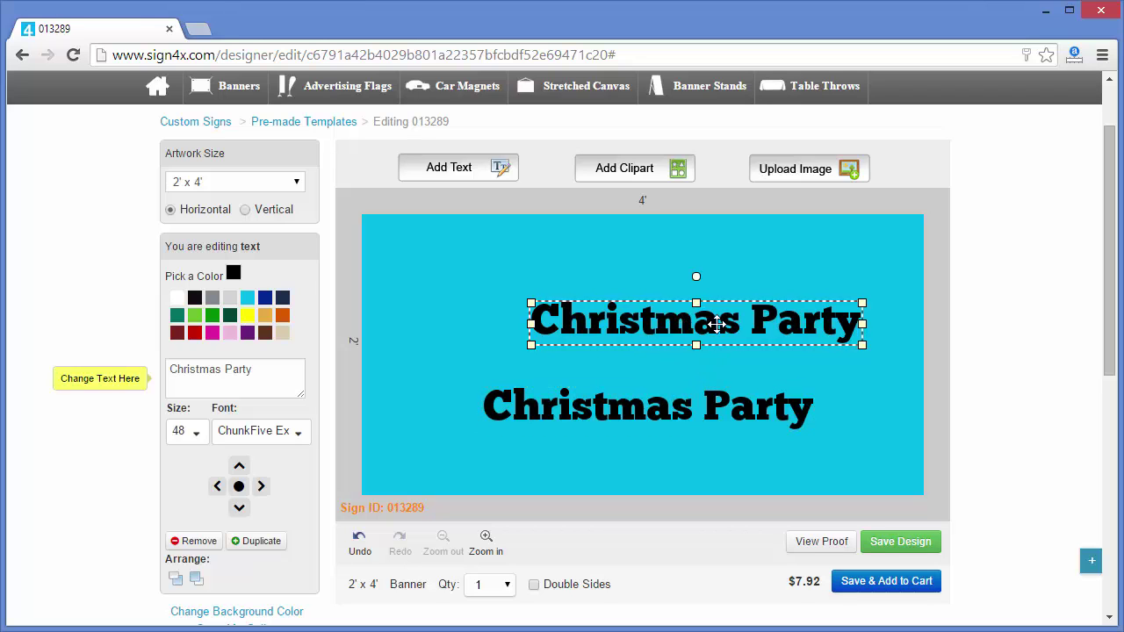
{"action": "left_click", "coordinate": [693, 406], "text": "ctrl"}
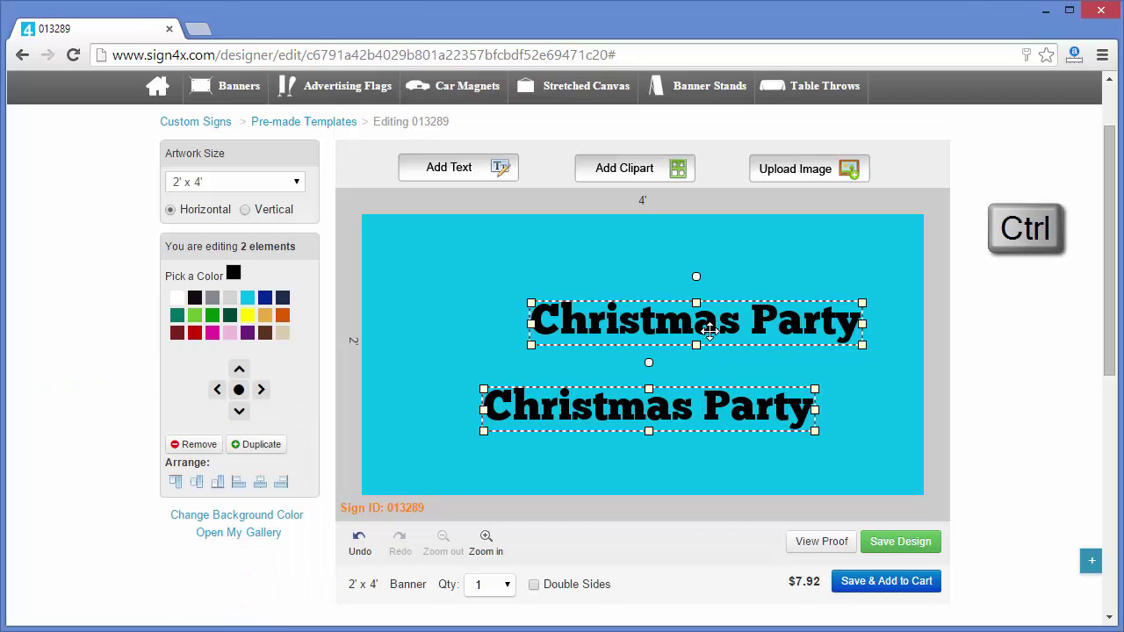
{"action": "key", "text": "Down"}
{"action": "key", "text": "Down"}
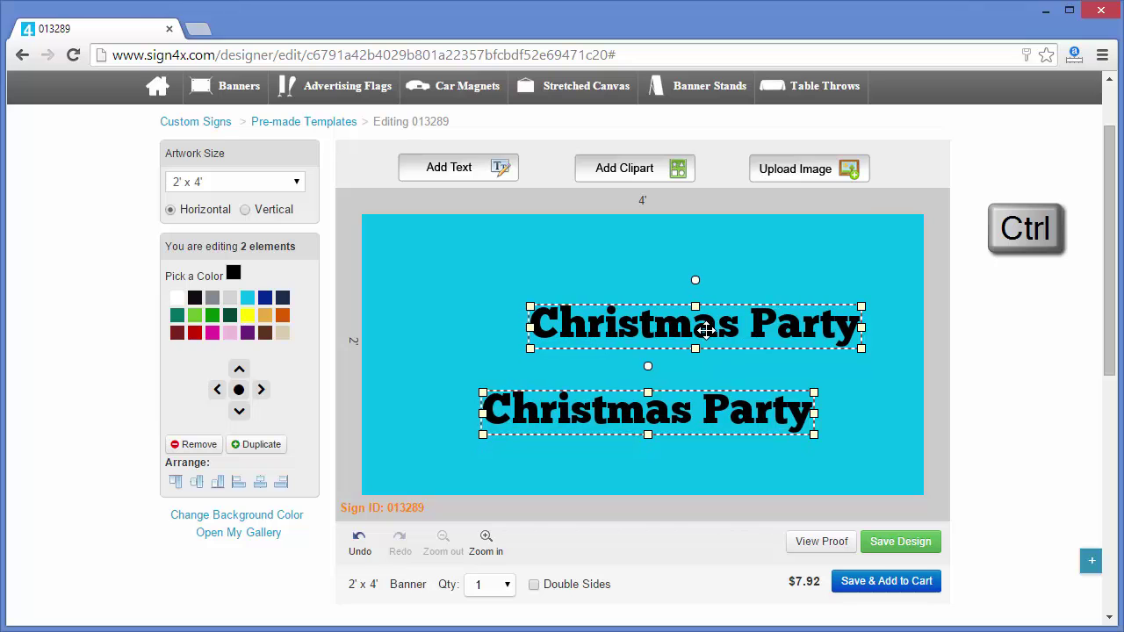
{"action": "left_click_drag", "start_coordinate": [718, 329], "coordinate": [715, 331]}
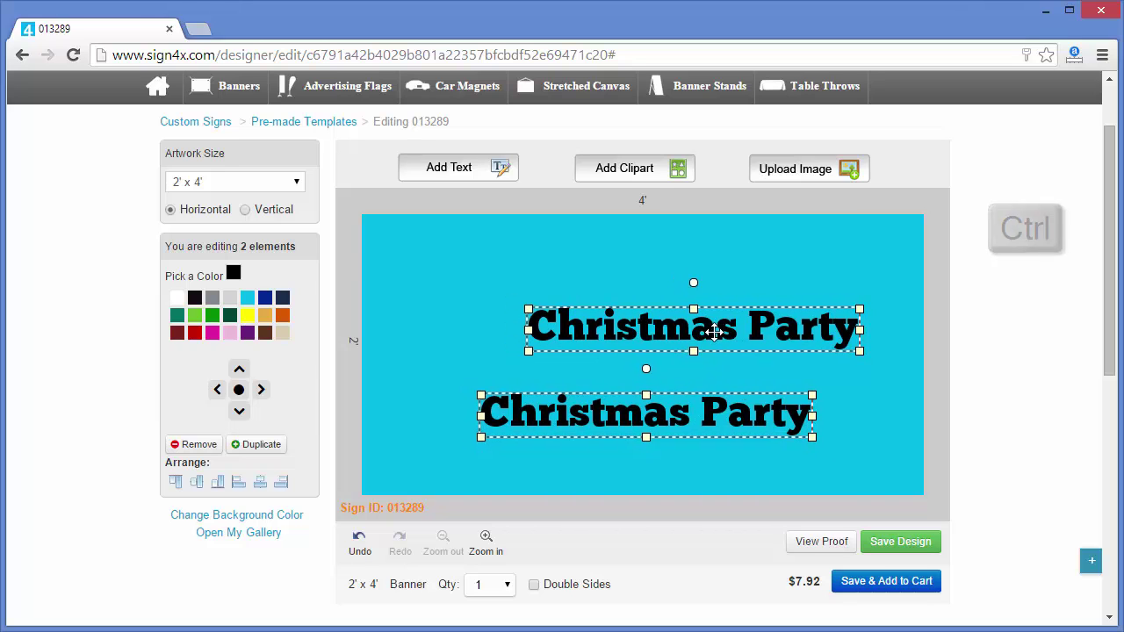
- Add the microphone-and-snowflake background clipart and place it in the top-left corner
{"action": "left_click", "coordinate": [616, 172]}
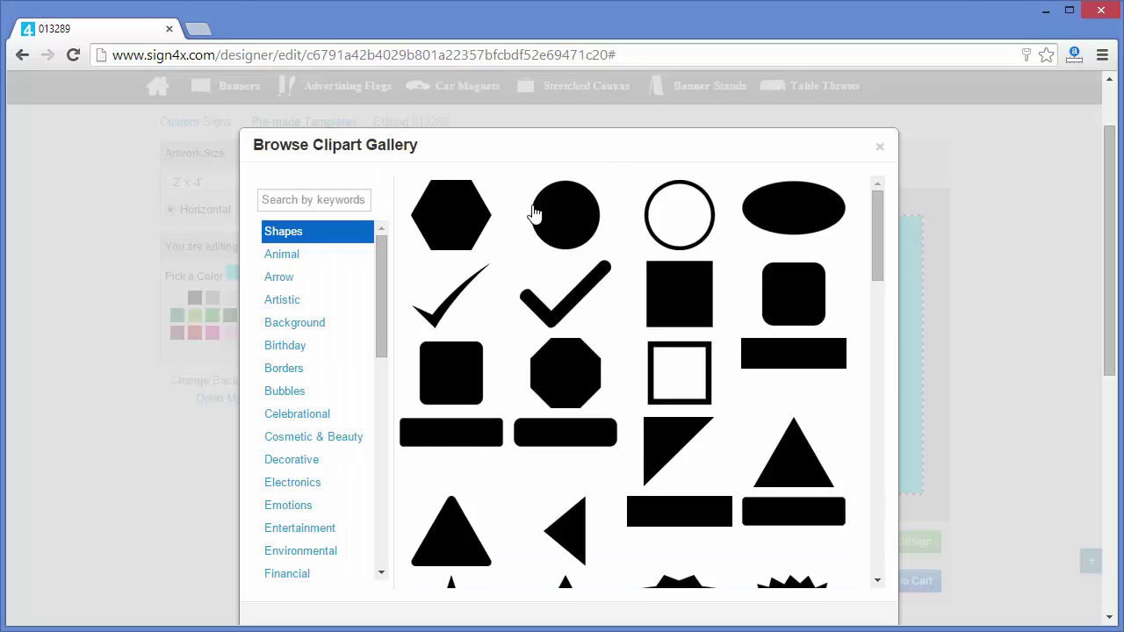
{"action": "left_click", "coordinate": [318, 324]}
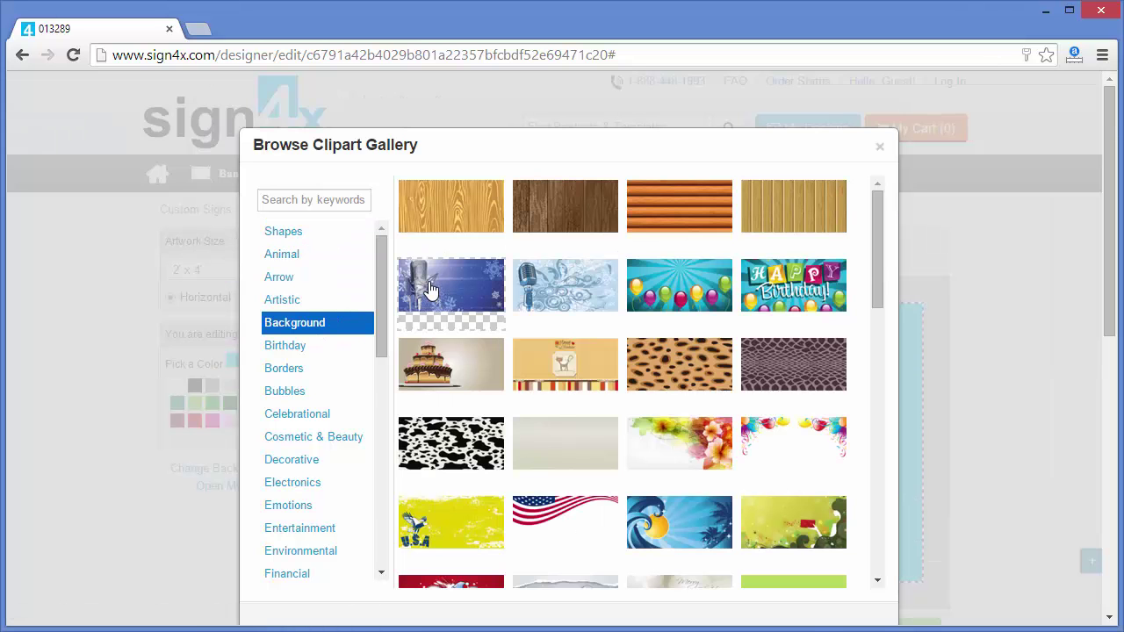
{"action": "left_click", "coordinate": [430, 289]}
{"action": "left_click_drag", "start_coordinate": [659, 433], "coordinate": [433, 328]}
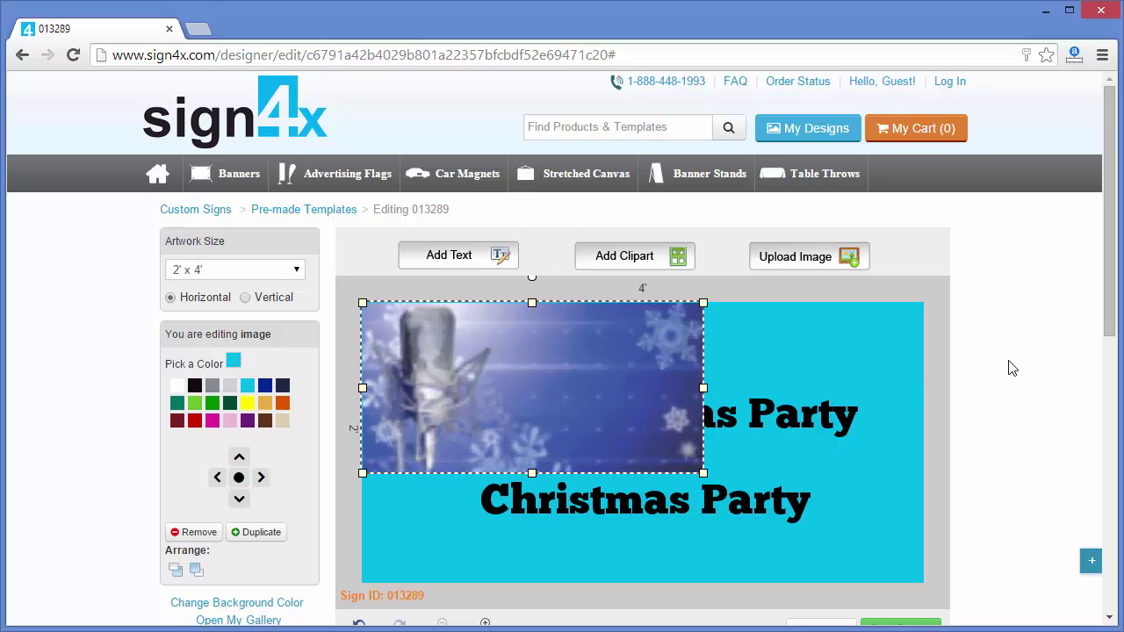
{"action": "scroll", "coordinate": [530, 466], "scroll_direction": "down", "scroll_amount": 1}
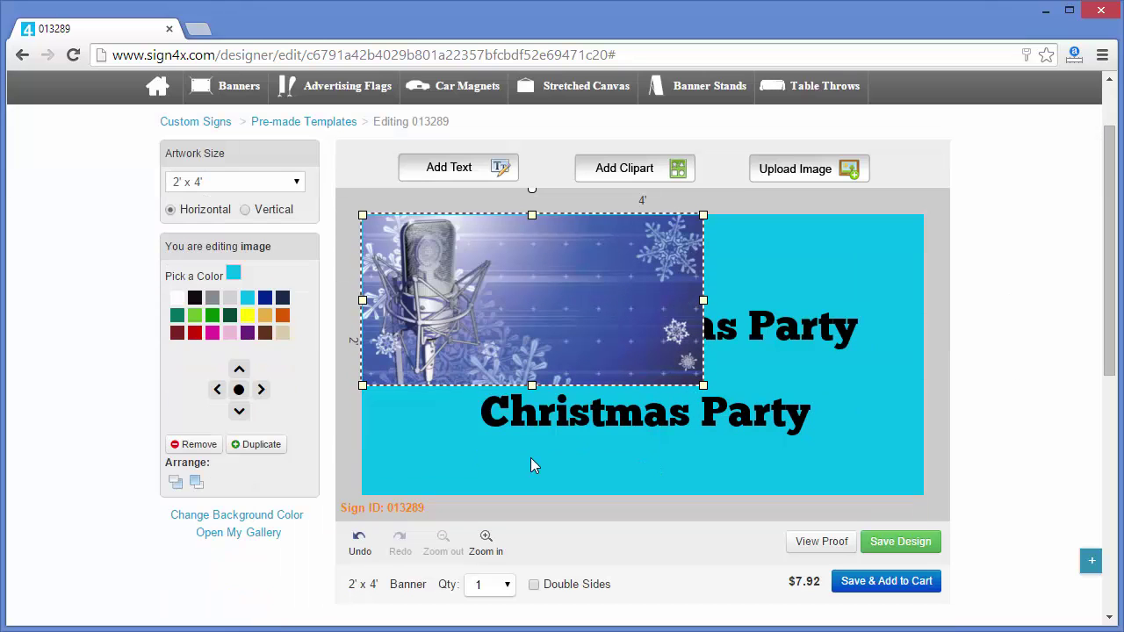
{"action": "left_click", "coordinate": [573, 413]}
{"action": "left_click", "coordinate": [435, 450]}
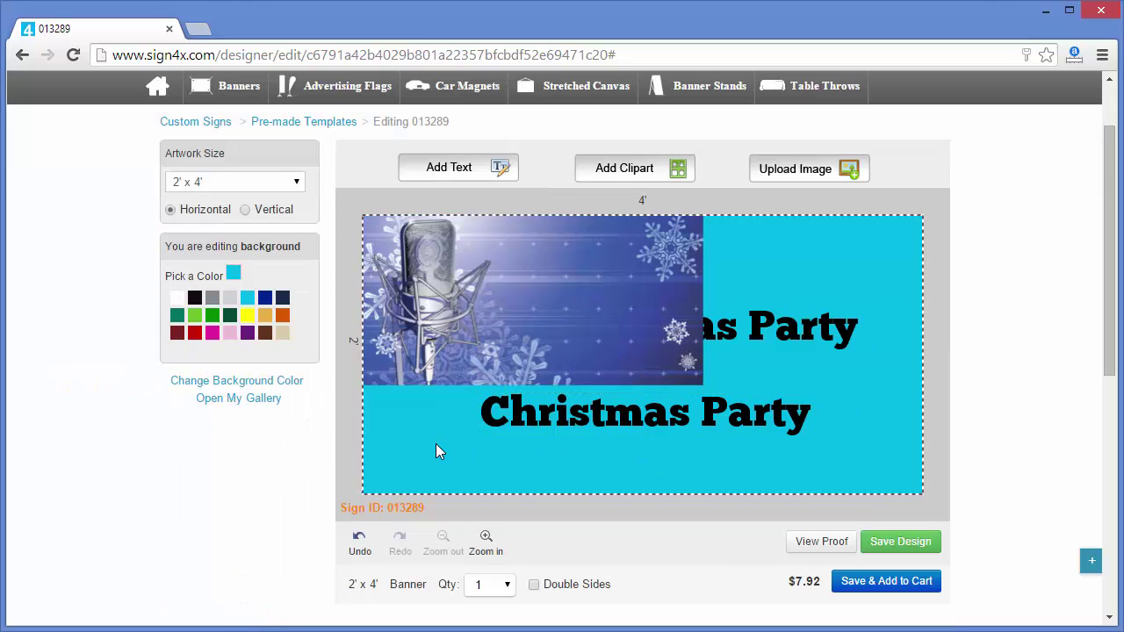
{"action": "left_click", "coordinate": [470, 330]}
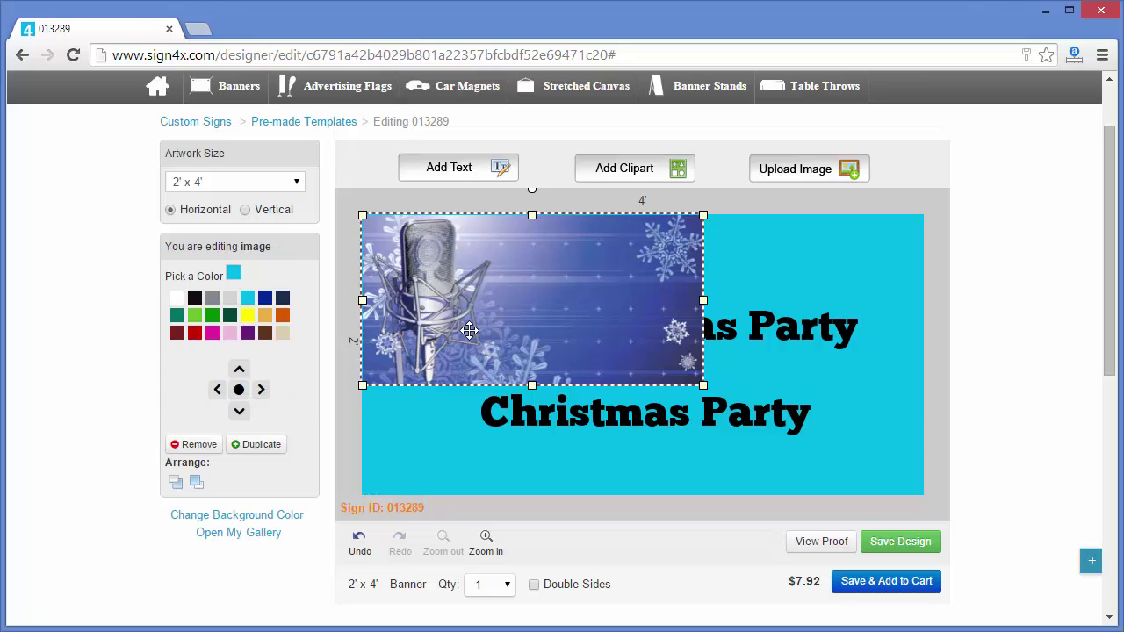
{"action": "left_click", "coordinate": [176, 483]}
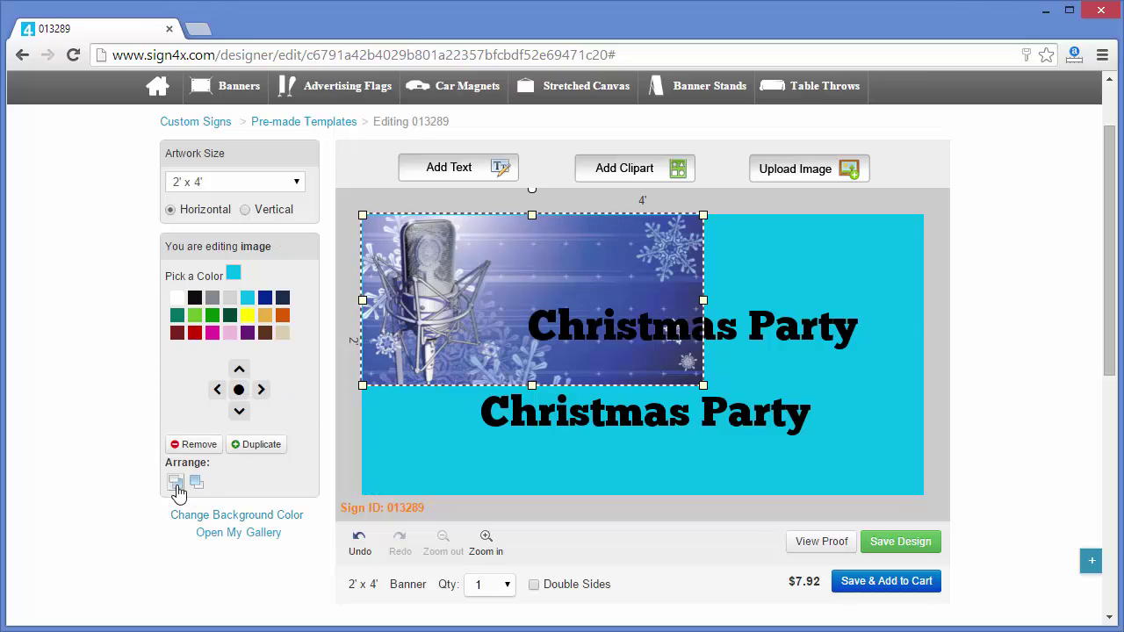
{"action": "left_click", "coordinate": [197, 483]}
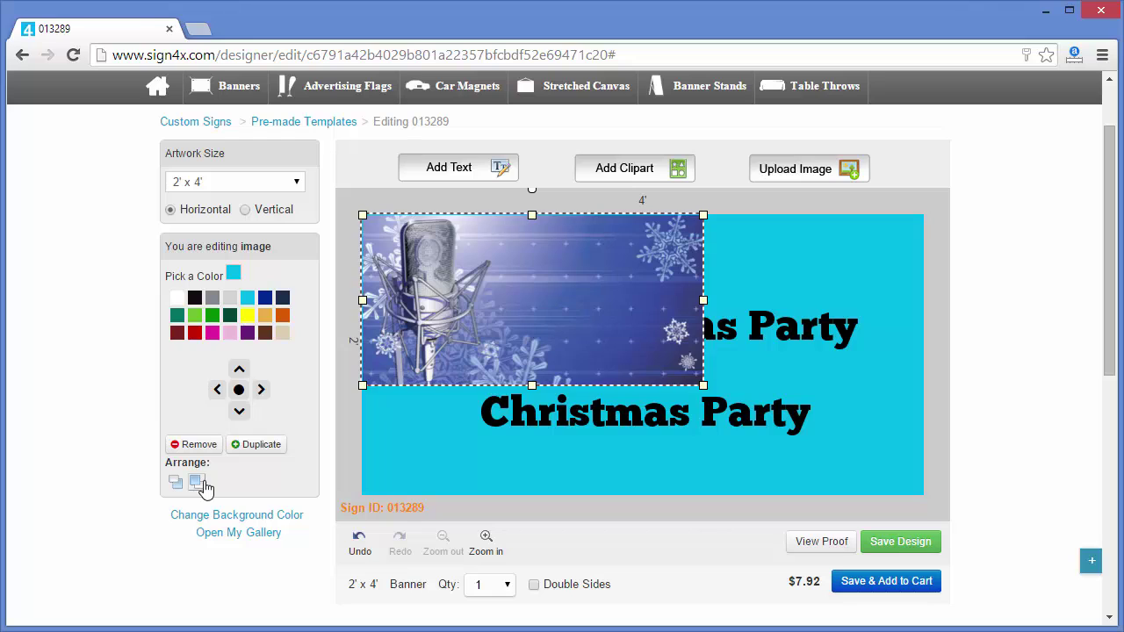
{"action": "left_click", "coordinate": [645, 456]}
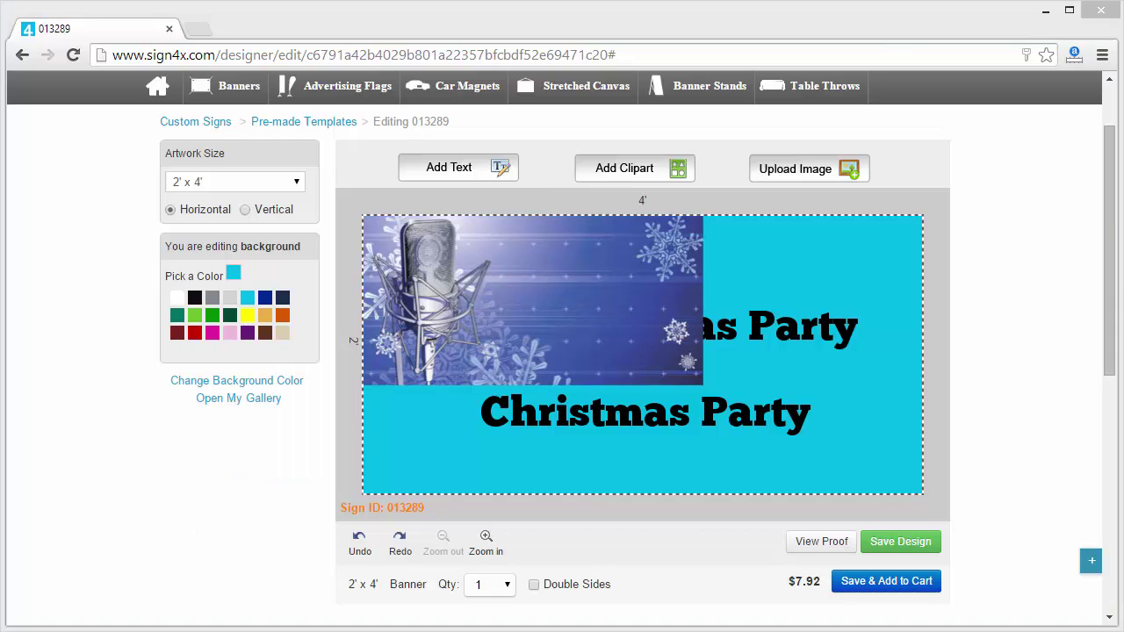
{"action": "left_click", "coordinate": [553, 417]}
{"action": "left_click", "coordinate": [820, 353], "text": "shift"}
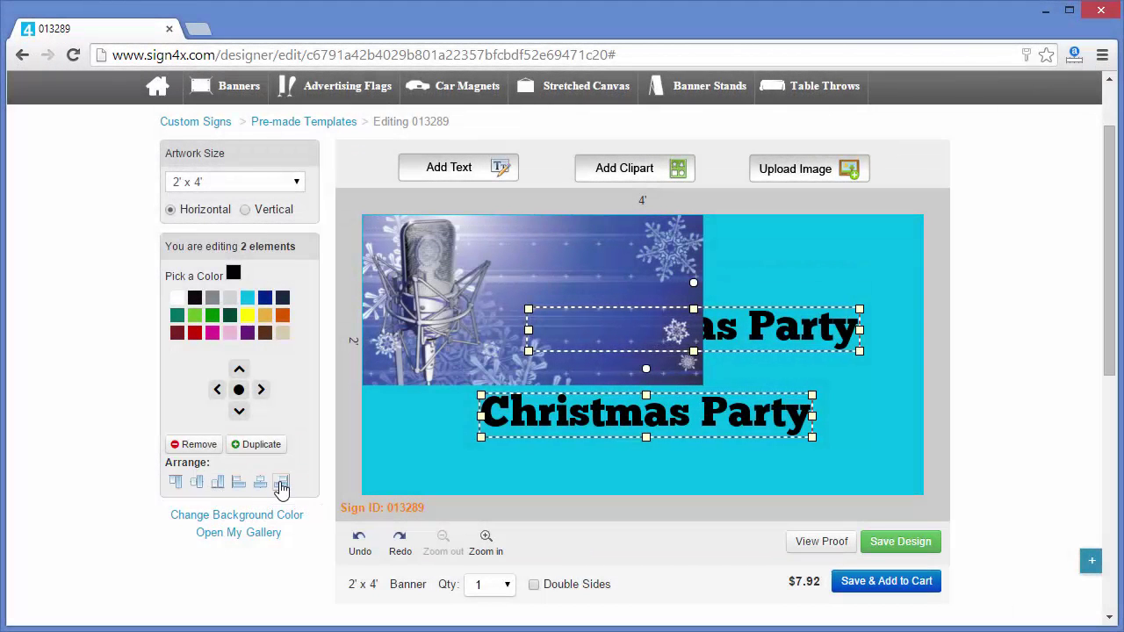
- Enlarge the microphone image across the banner and send it behind both text lines
{"action": "left_click", "coordinate": [557, 342]}
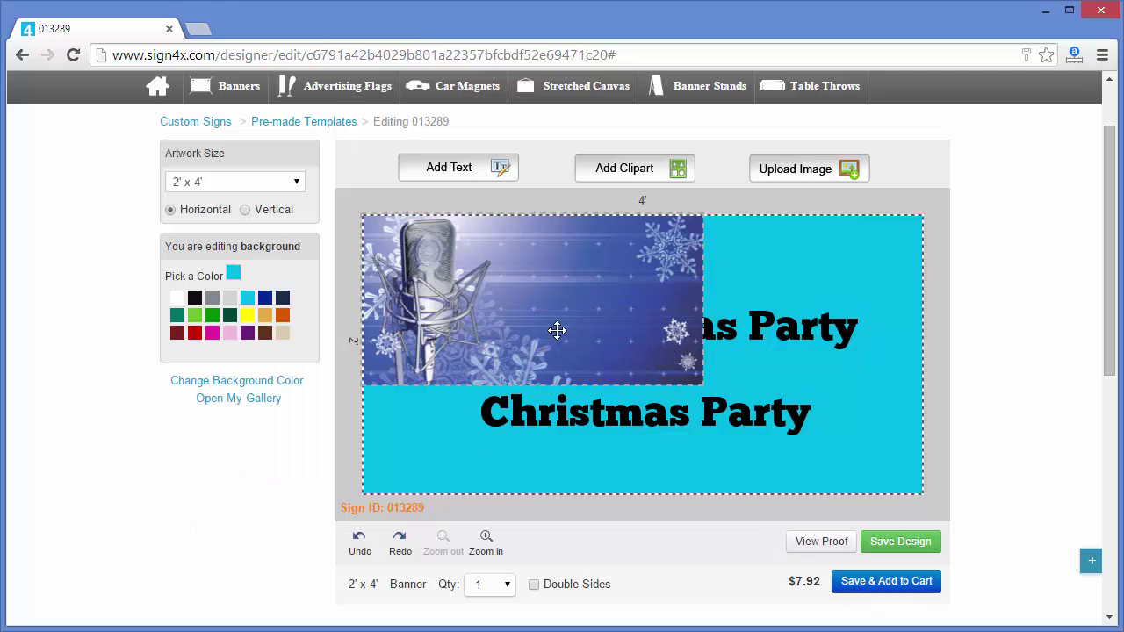
{"action": "left_click", "coordinate": [556, 334]}
{"action": "left_click_drag", "start_coordinate": [703, 384], "coordinate": [925, 496]}
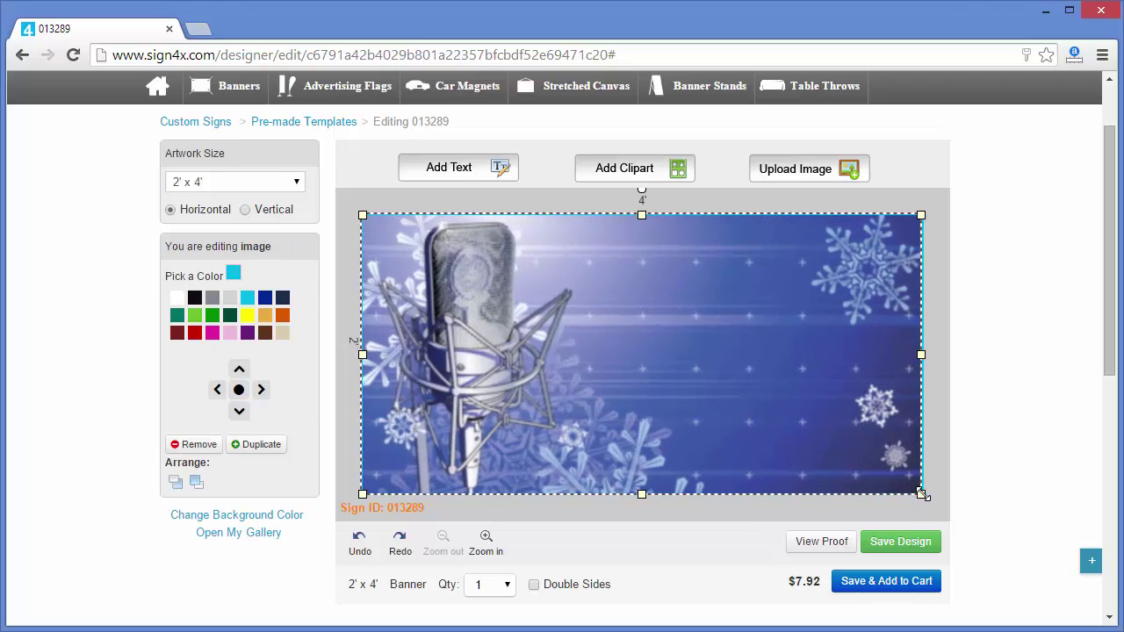
{"action": "left_click", "coordinate": [195, 484]}
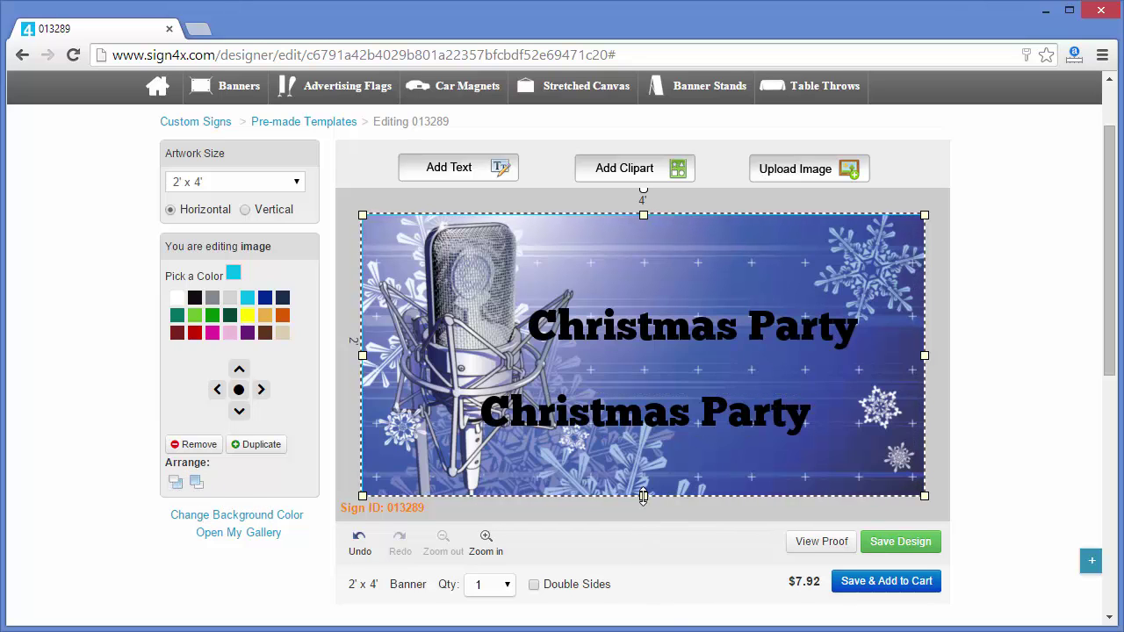
- Adjust the image's edges until it covers the sign's full width and height
{"action": "left_click_drag", "start_coordinate": [643, 492], "coordinate": [644, 431]}
{"action": "left_click", "coordinate": [635, 234]}
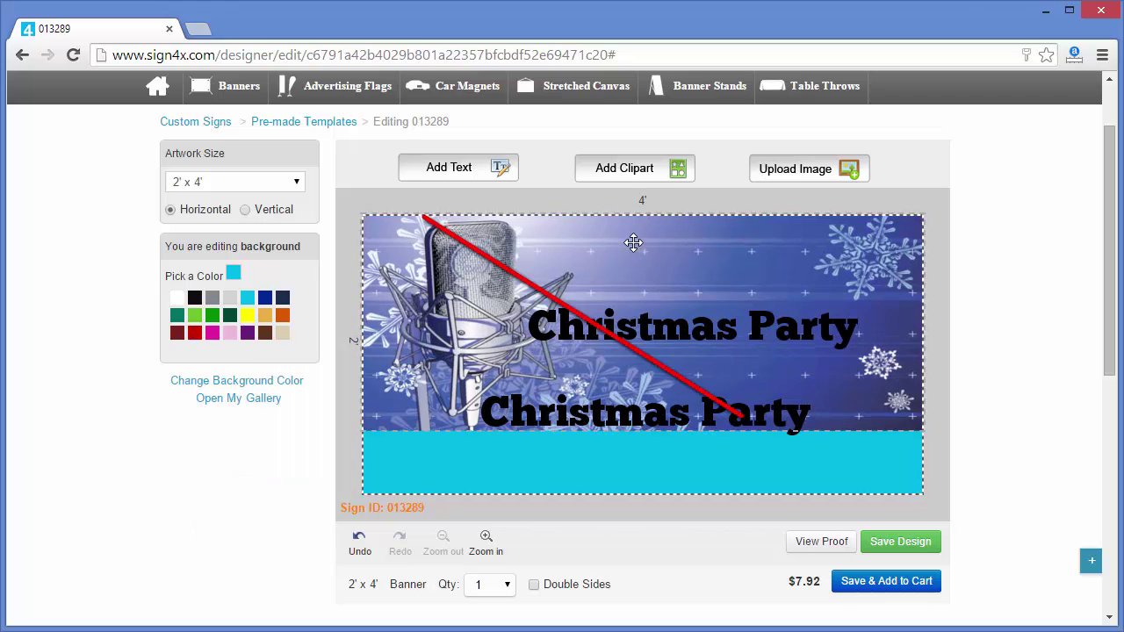
{"action": "left_click", "coordinate": [917, 321]}
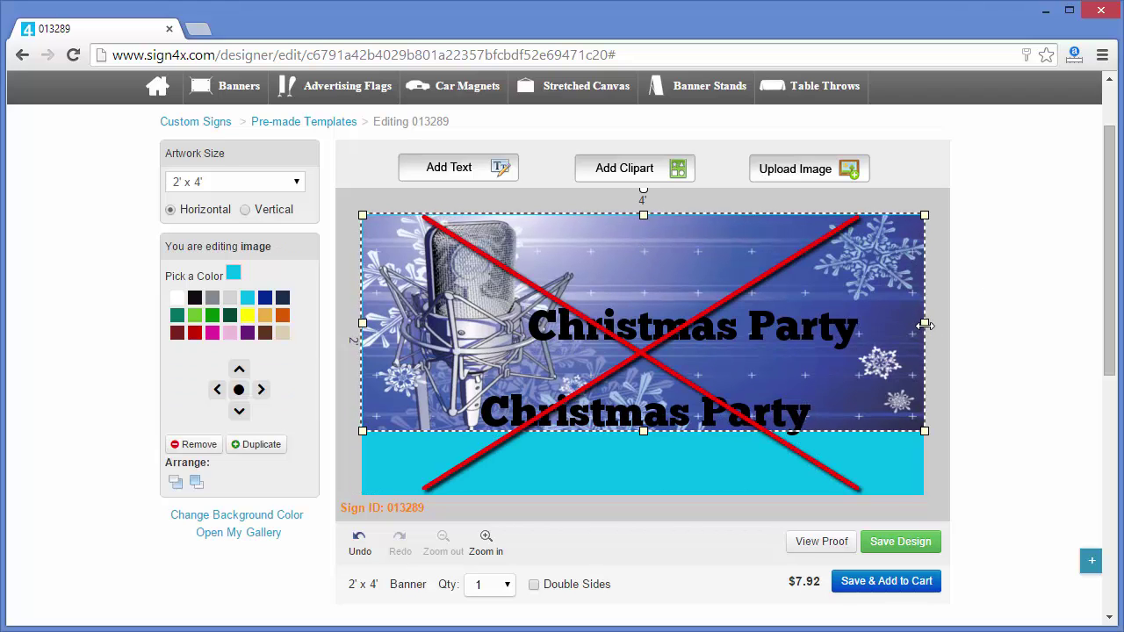
{"action": "left_click_drag", "start_coordinate": [924, 324], "coordinate": [511, 336]}
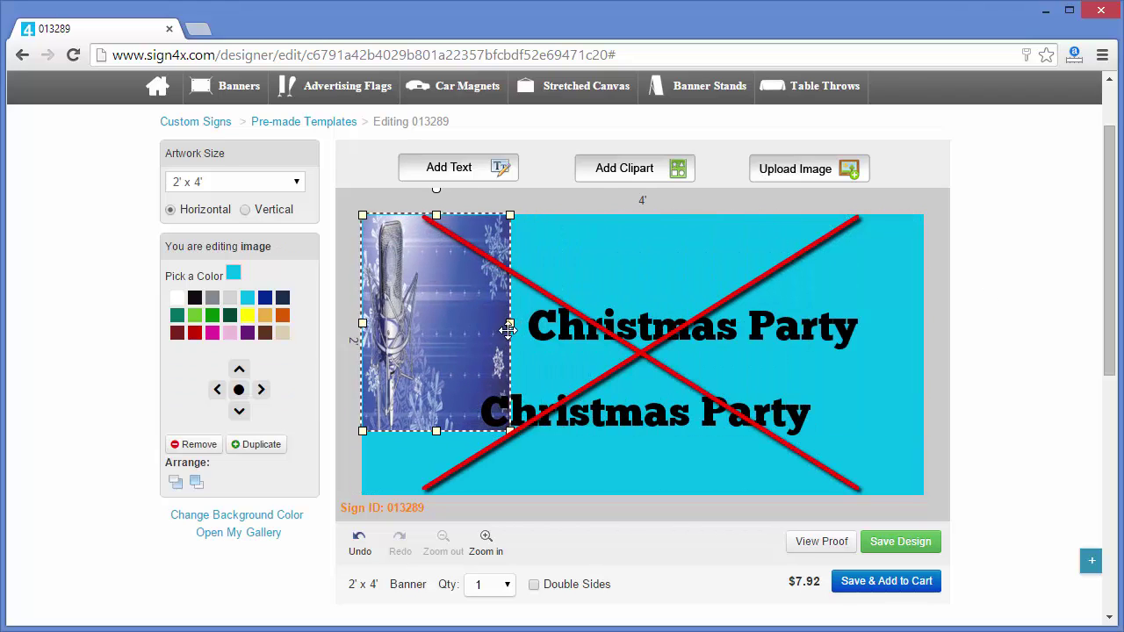
{"action": "left_click_drag", "start_coordinate": [509, 324], "coordinate": [923, 324]}
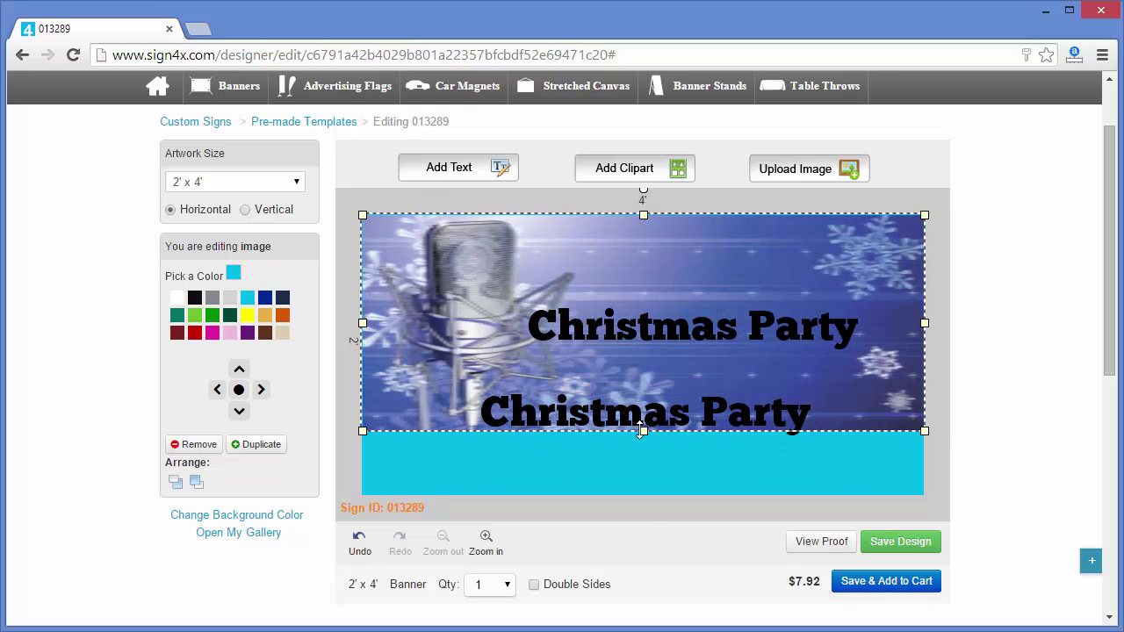
{"action": "left_click_drag", "start_coordinate": [652, 432], "coordinate": [652, 495]}
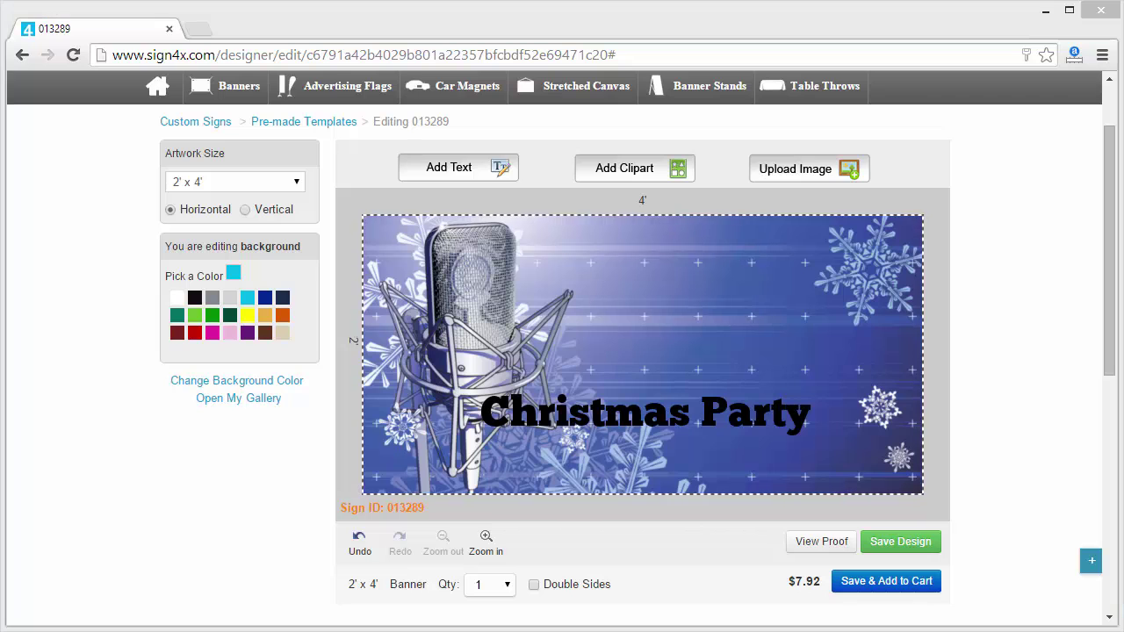
- Upload the logoSign4x image and place it level at the banner's upper right
{"action": "left_click", "coordinate": [816, 170]}
{"action": "left_click", "coordinate": [218, 165]}
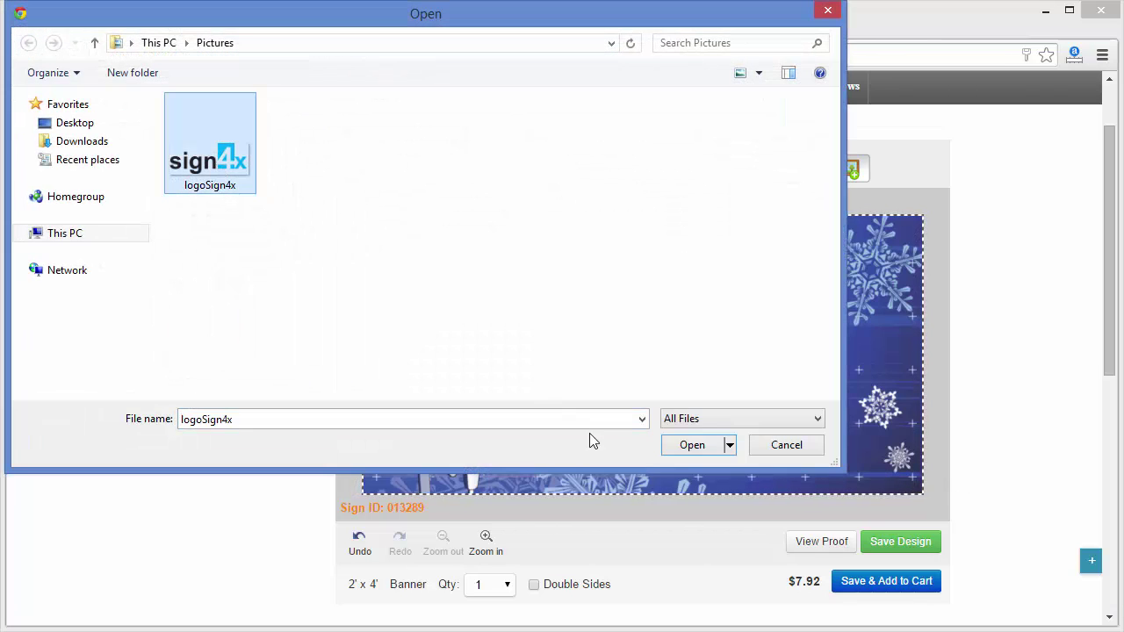
{"action": "left_click", "coordinate": [689, 445]}
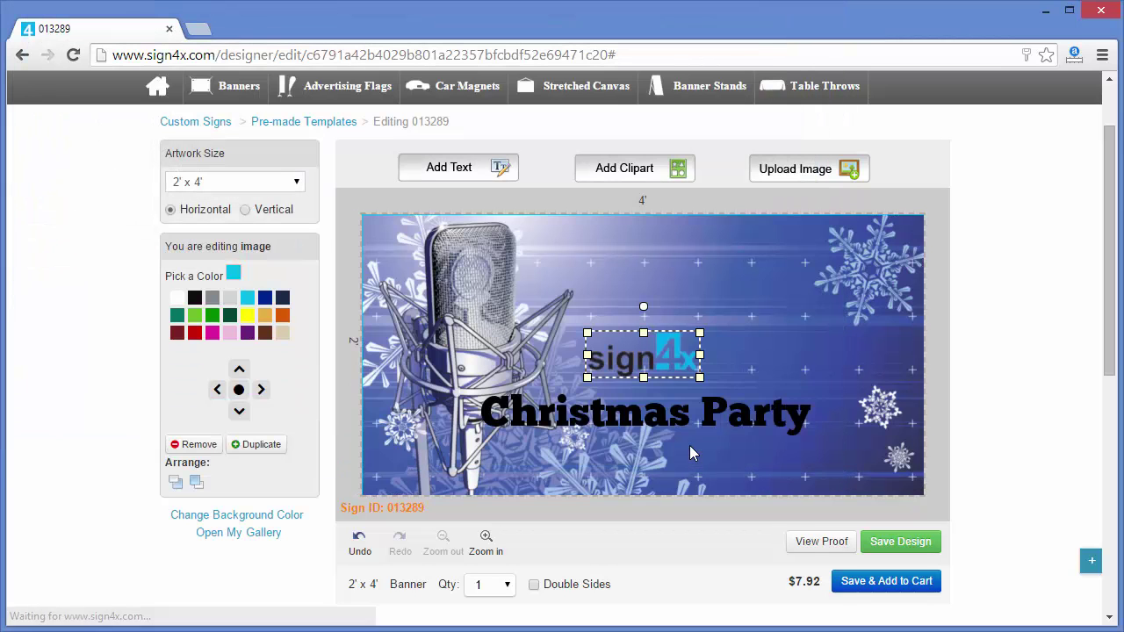
{"action": "mouse_move", "coordinate": [639, 362]}
{"action": "left_mouse_down"}
{"action": "mouse_move", "coordinate": [762, 307]}
{"action": "mouse_move", "coordinate": [719, 270]}
{"action": "left_mouse_up"}
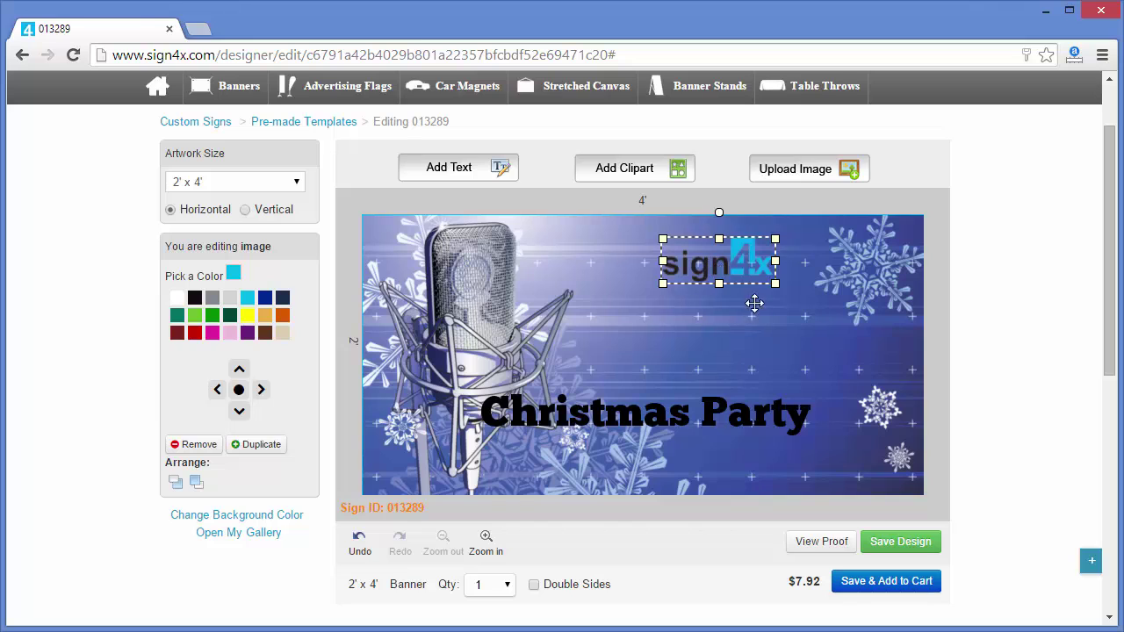
{"action": "left_click_drag", "start_coordinate": [718, 215], "coordinate": [716, 230]}
{"action": "left_click", "coordinate": [716, 230]}
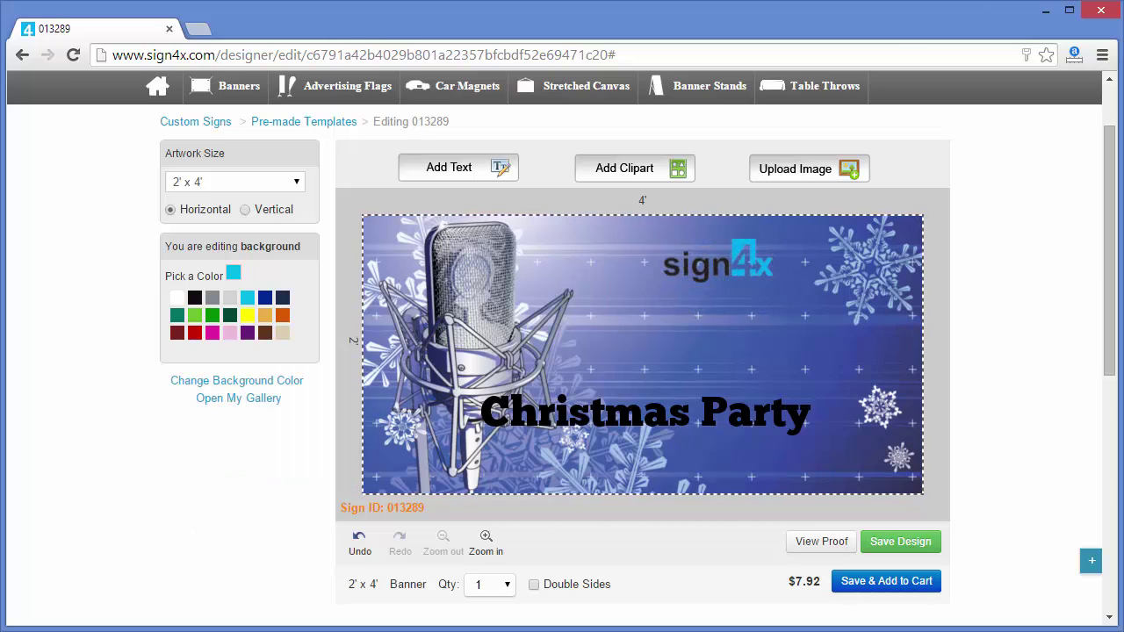
- Send the background image to the back, then select the text and logo
{"action": "left_click", "coordinate": [878, 332]}
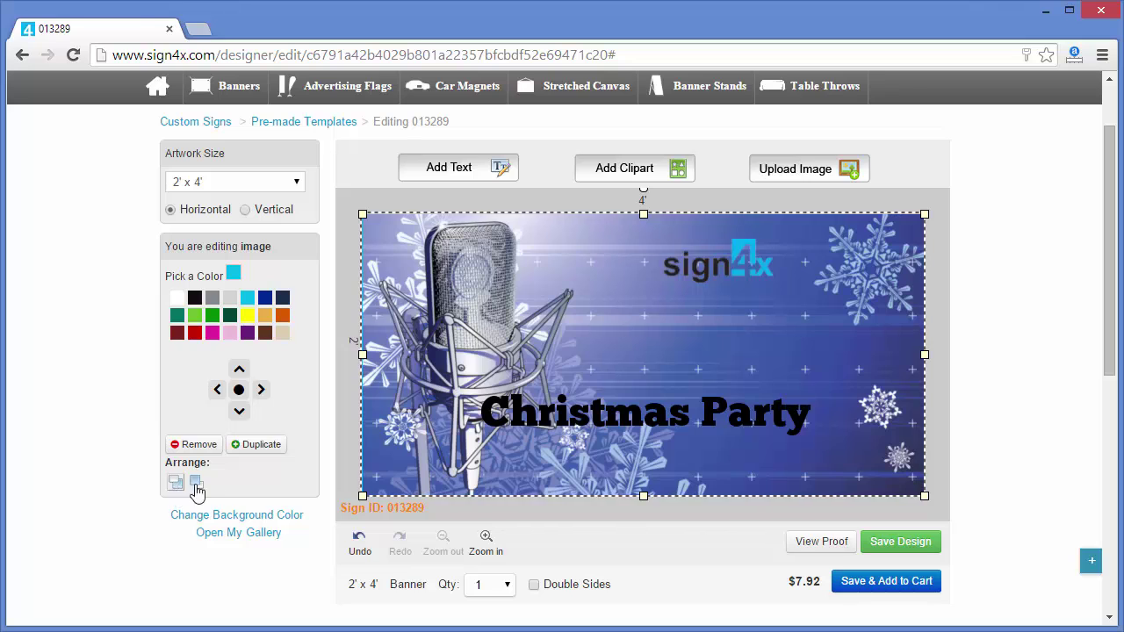
{"action": "left_click", "coordinate": [933, 374]}
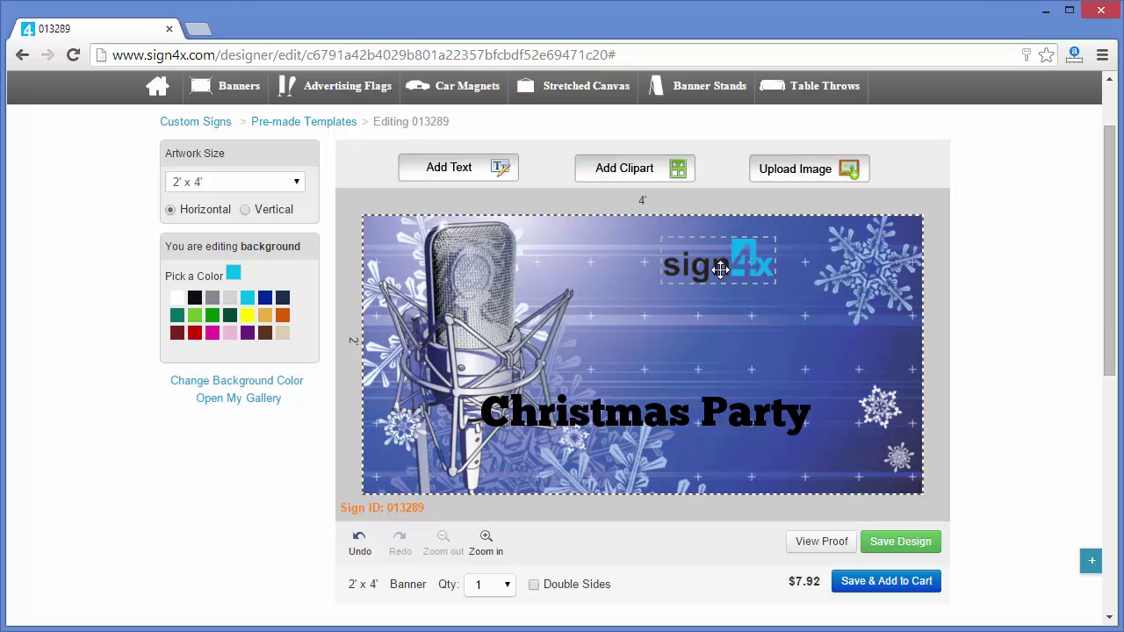
{"action": "left_click", "coordinate": [681, 413]}
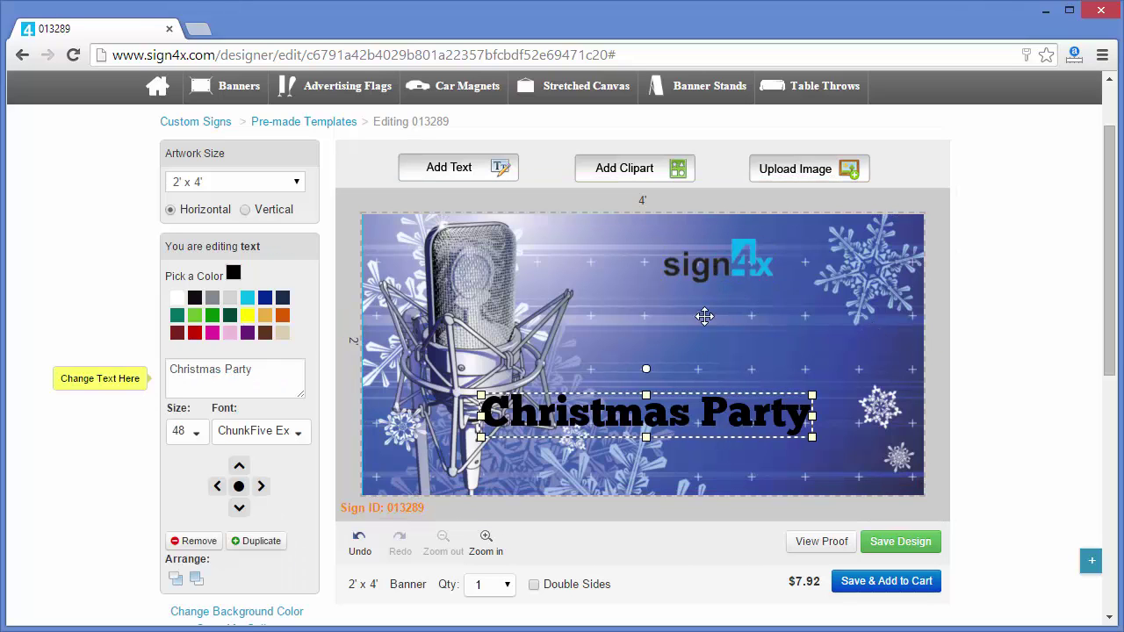
{"action": "left_click", "coordinate": [713, 264]}
- Undo and redo the gift move, zoom in and out, then preview and close the proof
{"action": "left_click", "coordinate": [945, 370]}
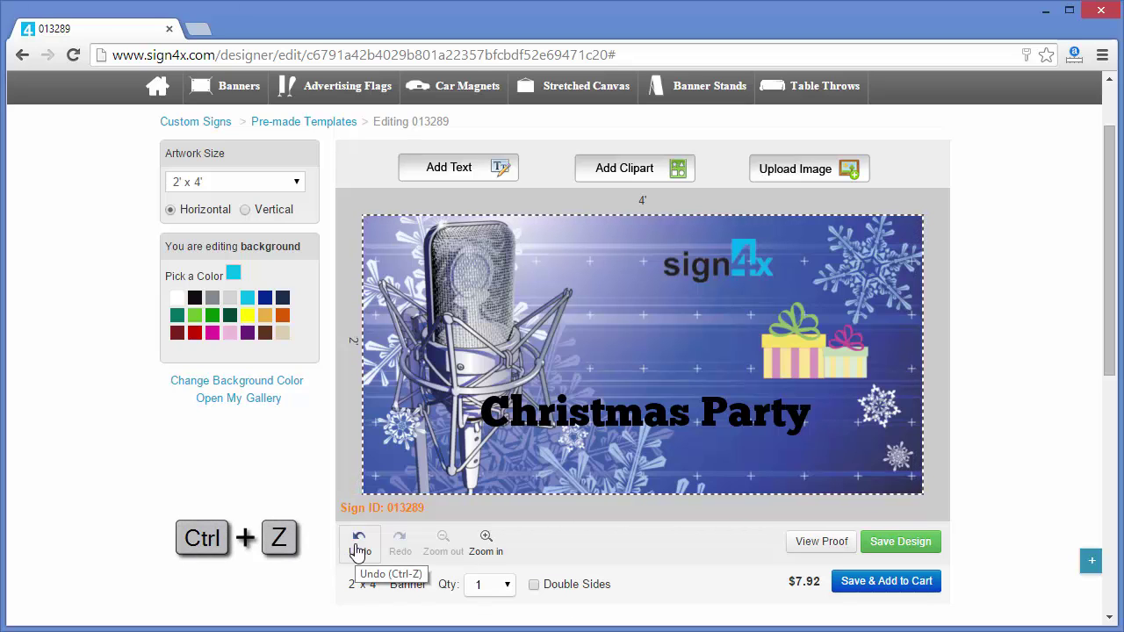
{"action": "left_click", "coordinate": [357, 552]}
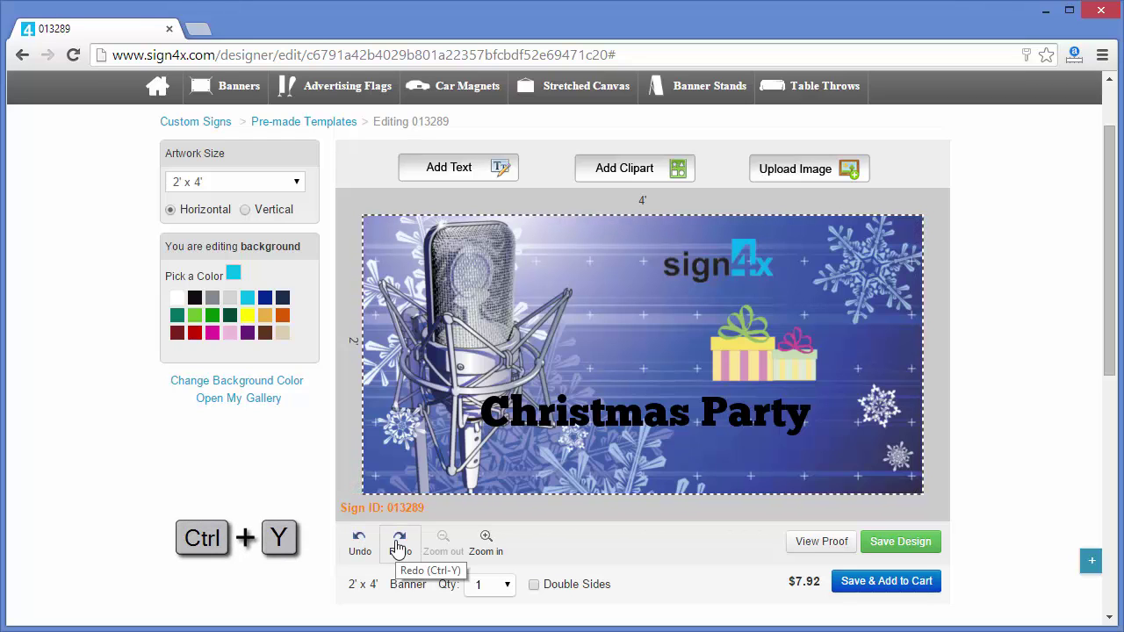
{"action": "left_click", "coordinate": [397, 547]}
{"action": "left_click", "coordinate": [487, 546]}
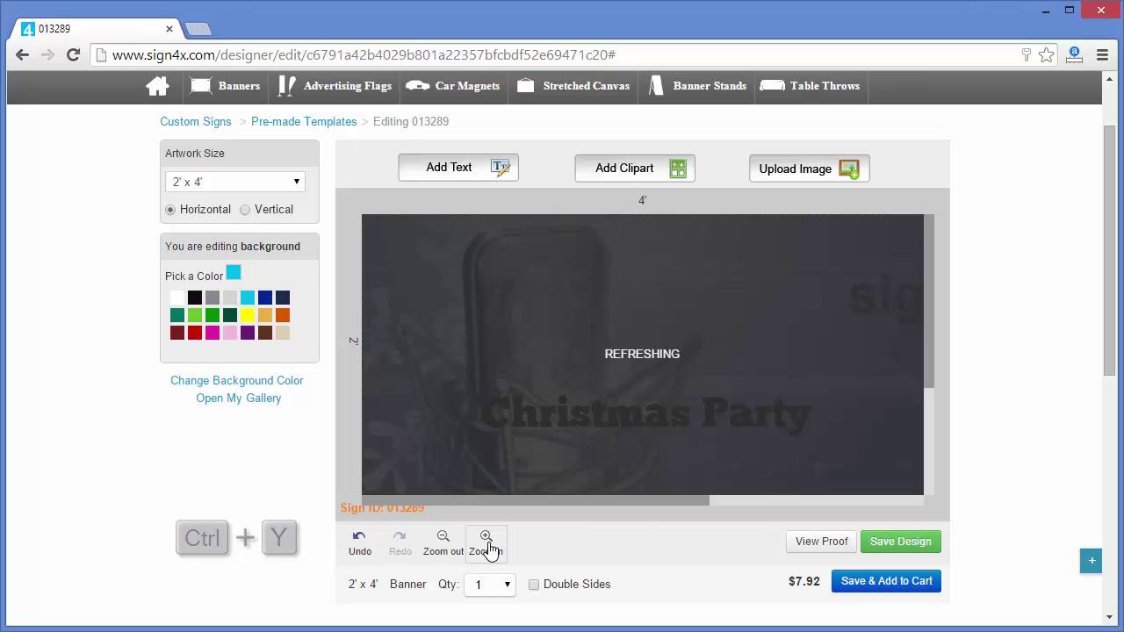
{"action": "left_click", "coordinate": [442, 545]}
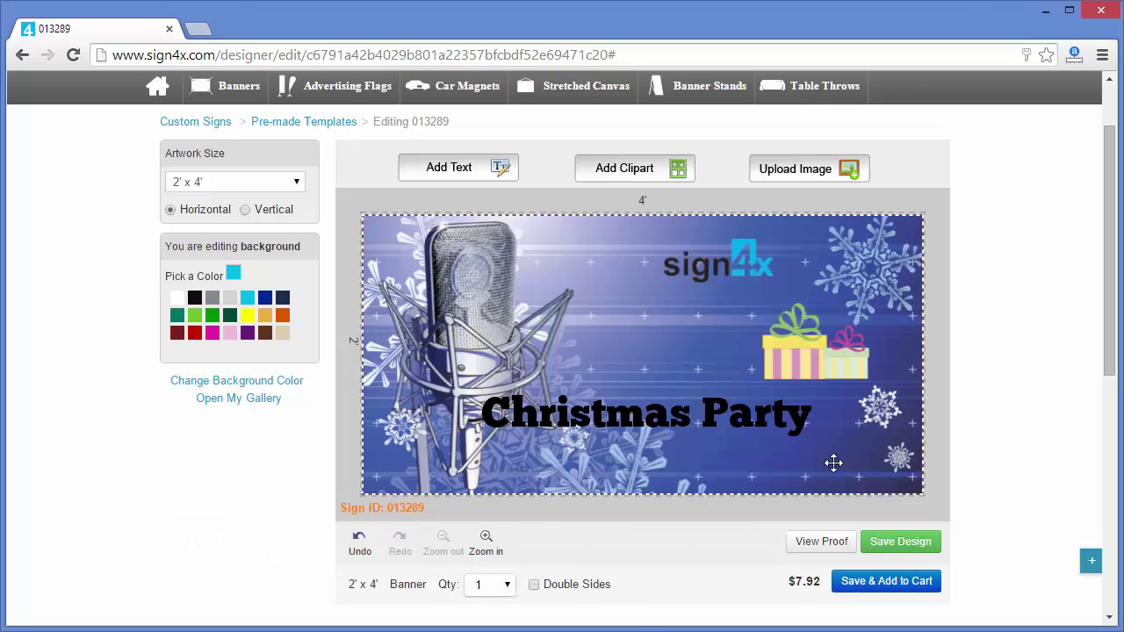
{"action": "left_click", "coordinate": [822, 542]}
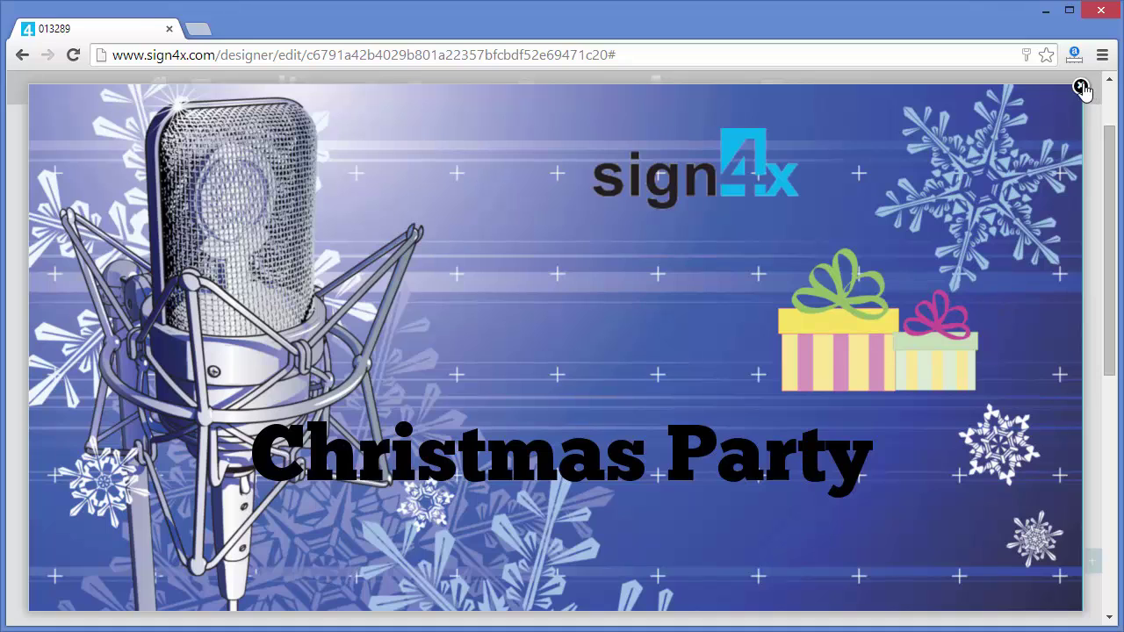
{"action": "left_click", "coordinate": [1080, 87]}
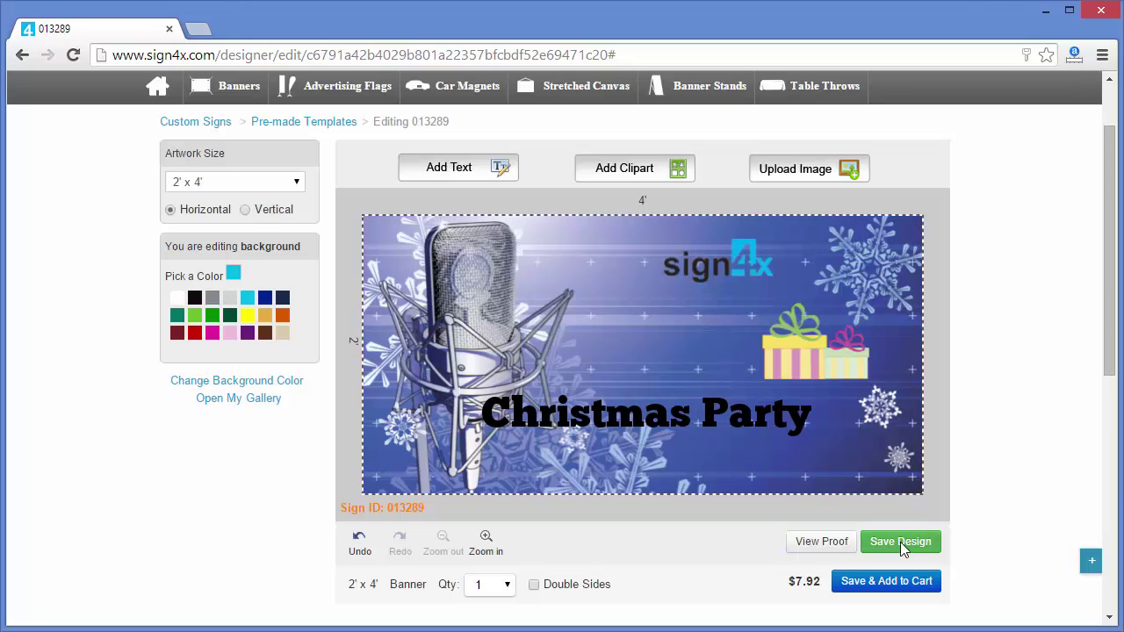
- Save the banner design, dismiss the Saved alert, and save it once more
{"action": "left_click", "coordinate": [901, 545]}
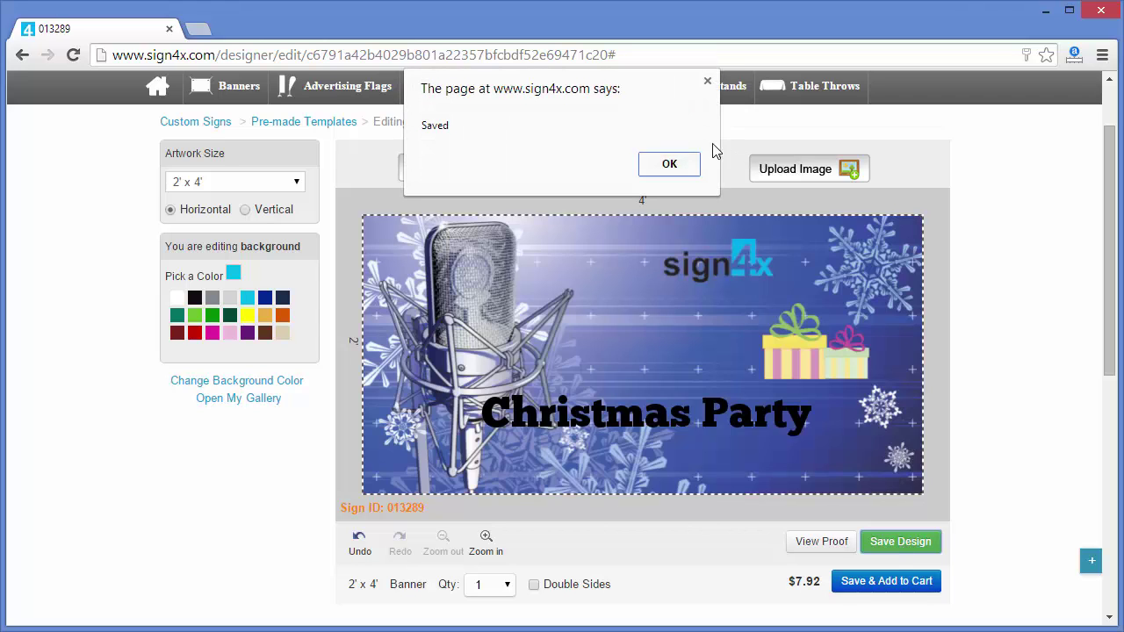
{"action": "left_click", "coordinate": [677, 169]}
{"action": "scroll", "coordinate": [876, 342], "scroll_direction": "up", "scroll_amount": 2}
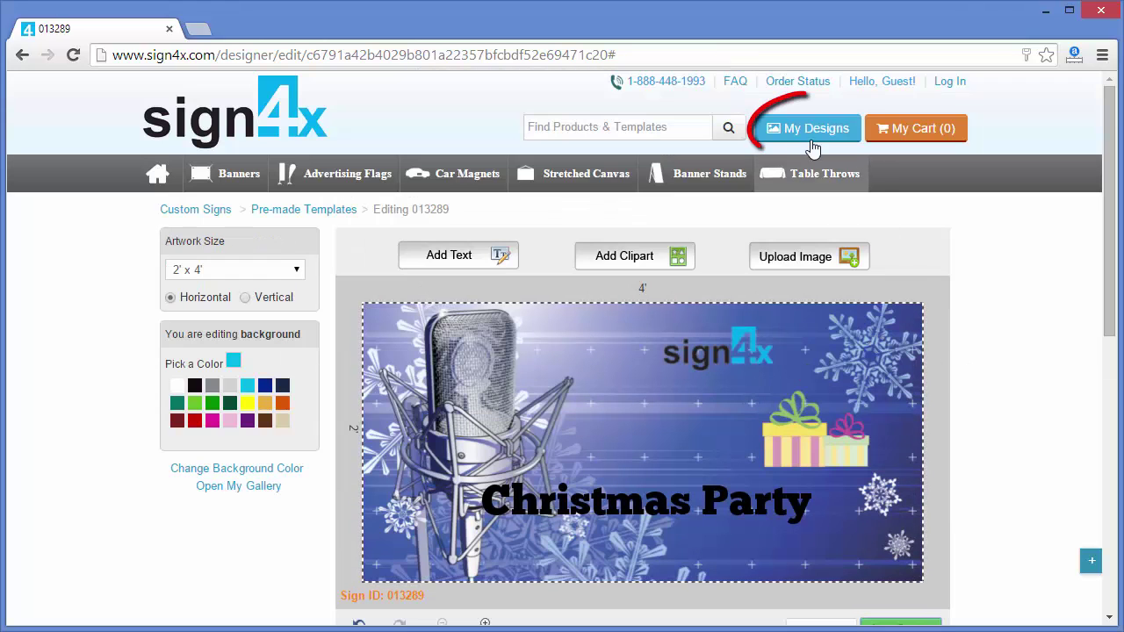
{"action": "scroll", "coordinate": [829, 303], "scroll_direction": "down", "scroll_amount": 2}
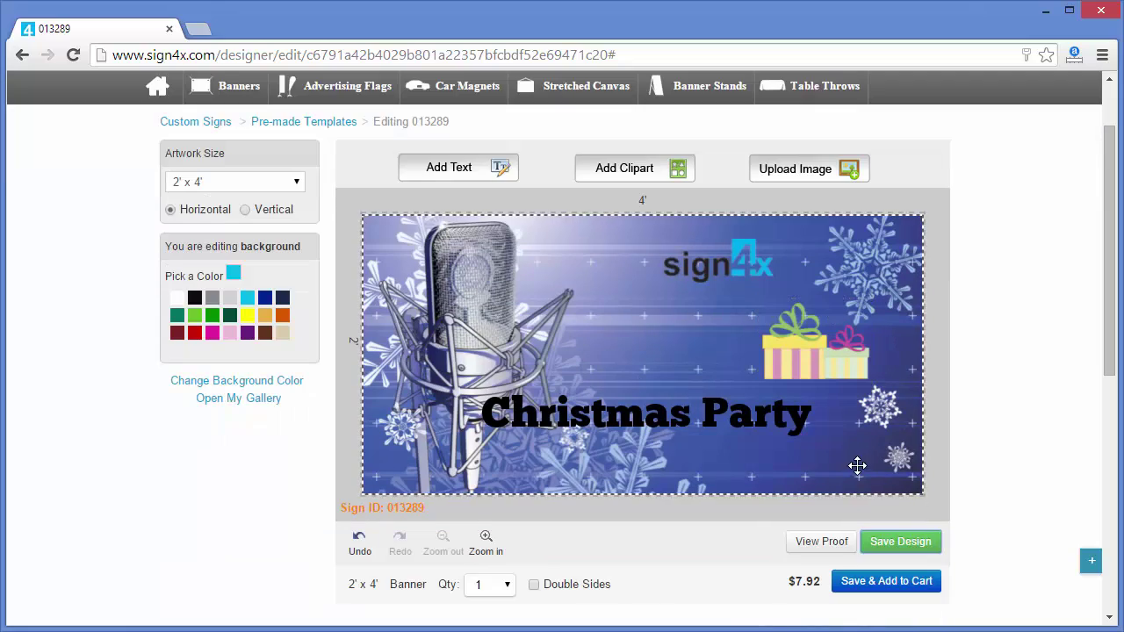
{"action": "left_click", "coordinate": [908, 542]}
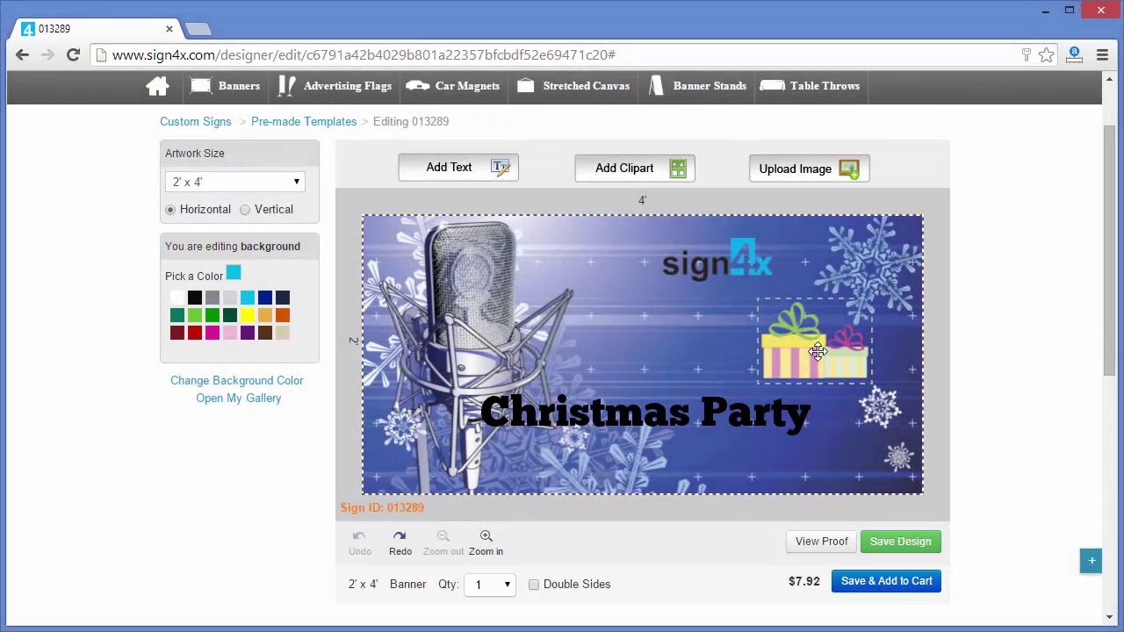
- Move the gift box to the bottom right, raise the Christmas Party text, and make it white
{"action": "left_click_drag", "start_coordinate": [819, 352], "coordinate": [868, 460]}
{"action": "left_click_drag", "start_coordinate": [812, 415], "coordinate": [814, 418]}
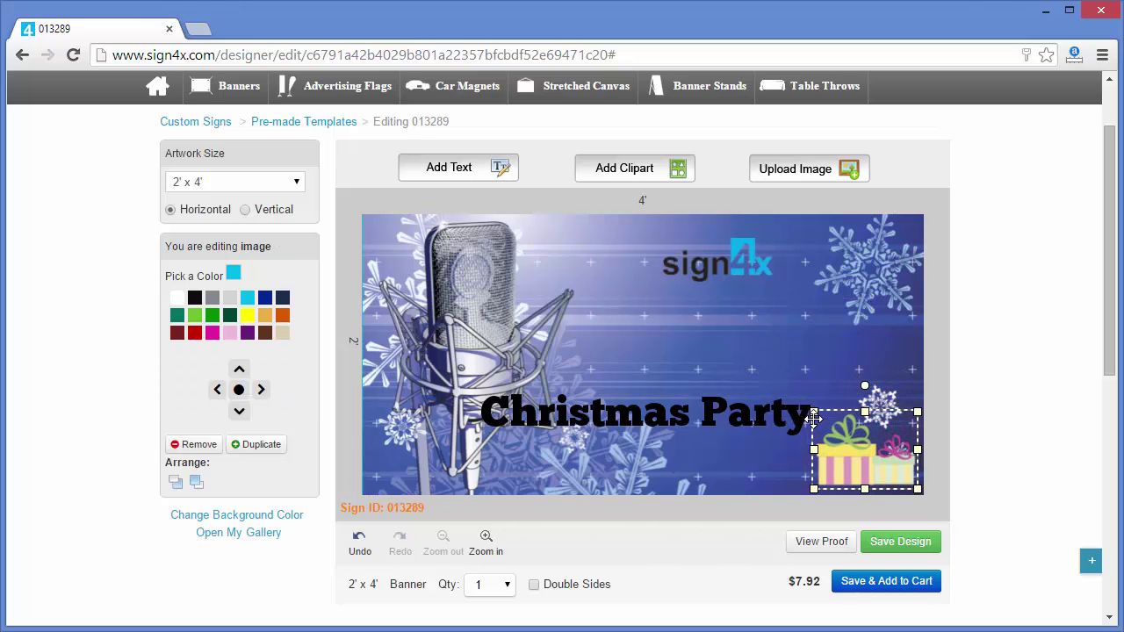
{"action": "left_click_drag", "start_coordinate": [643, 417], "coordinate": [644, 315]}
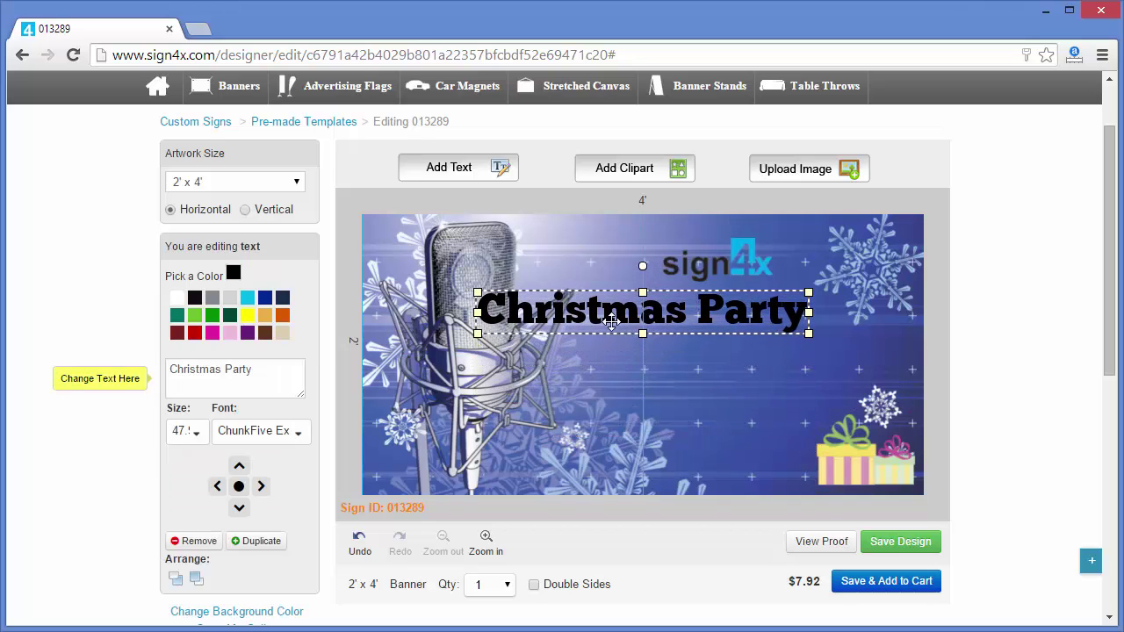
{"action": "left_click", "coordinate": [179, 301]}
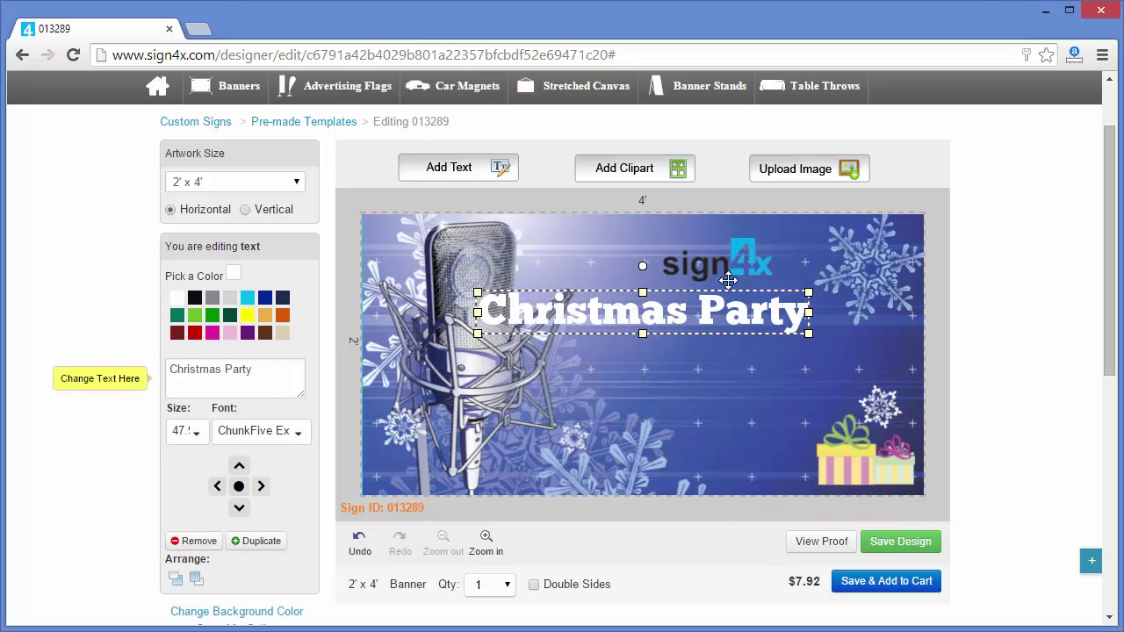
- Add a 'Rocks!' text line below it in Orange Juice font
{"action": "left_click", "coordinate": [460, 167]}
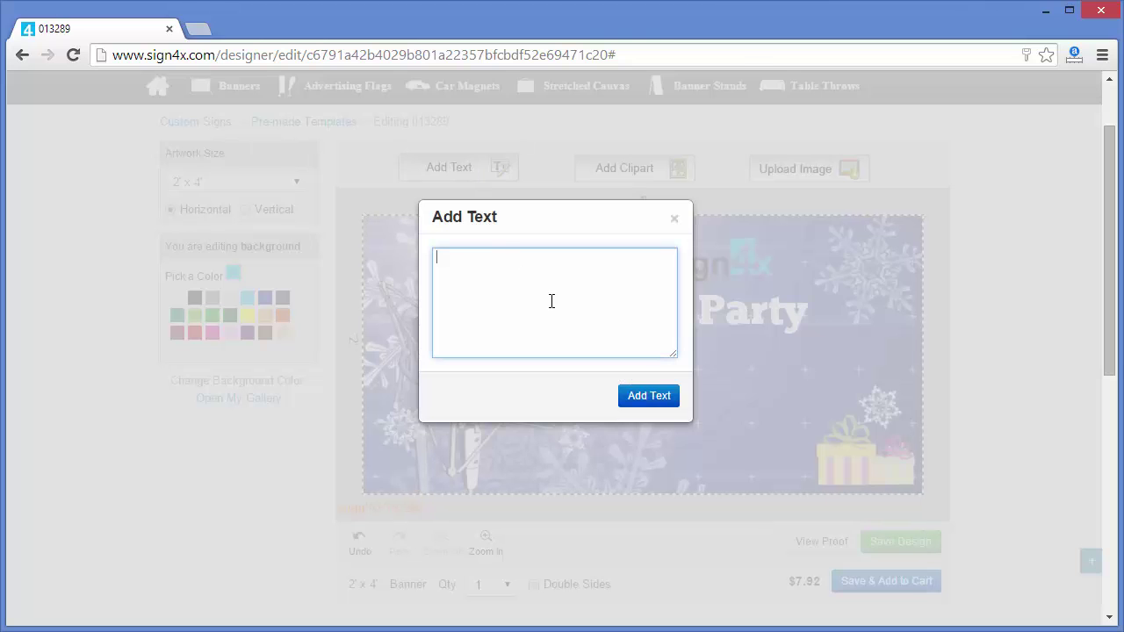
{"action": "type", "text": "Rocks!"}
{"action": "left_click", "coordinate": [647, 400]}
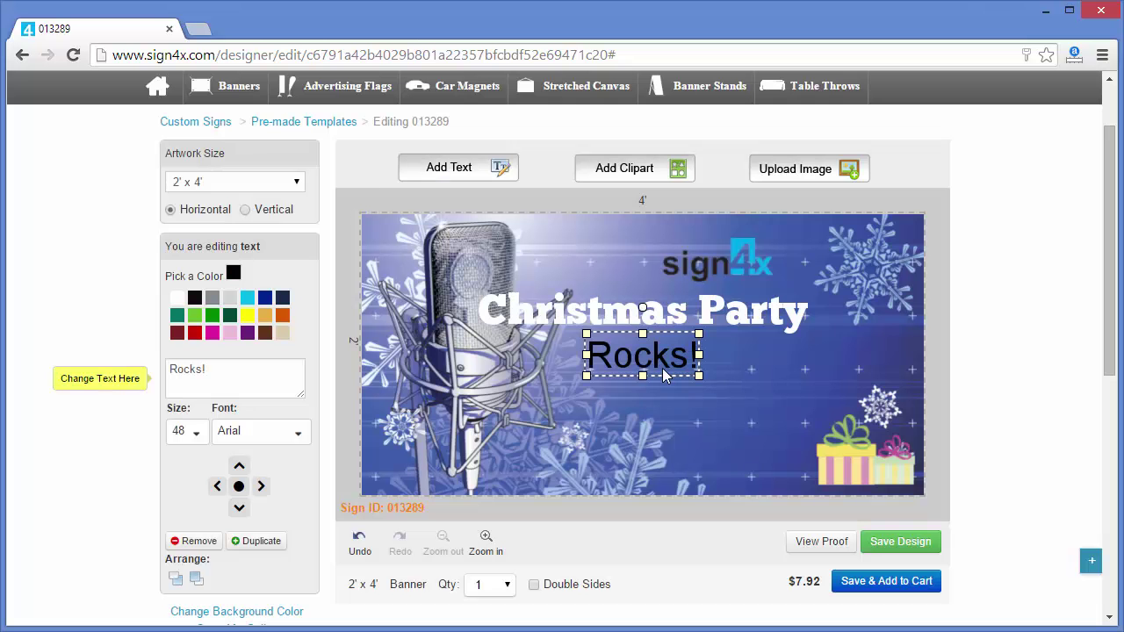
{"action": "left_click", "coordinate": [246, 432]}
{"action": "left_click", "coordinate": [376, 569]}
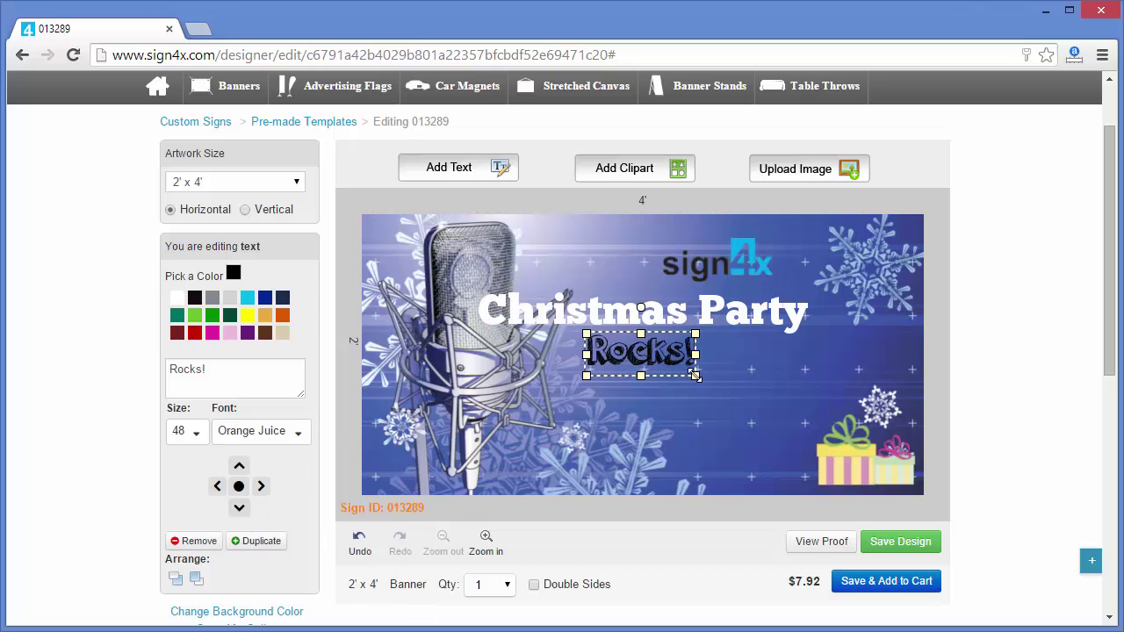